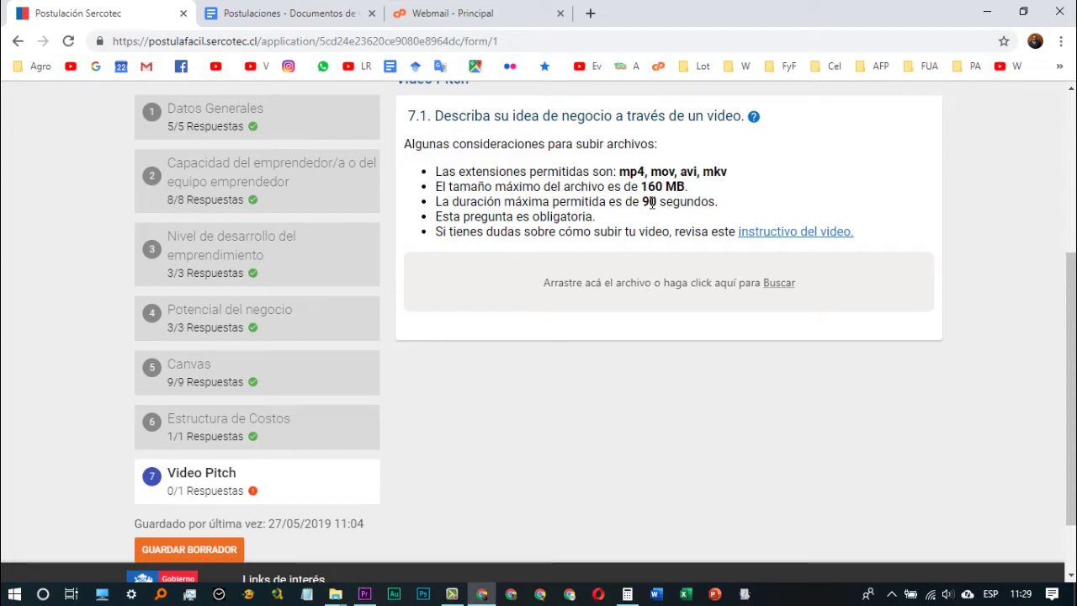
Step: Switch to Premiere Pro and create a new project named "Video Pitch" in the Video Pitch folder
key(super+d)
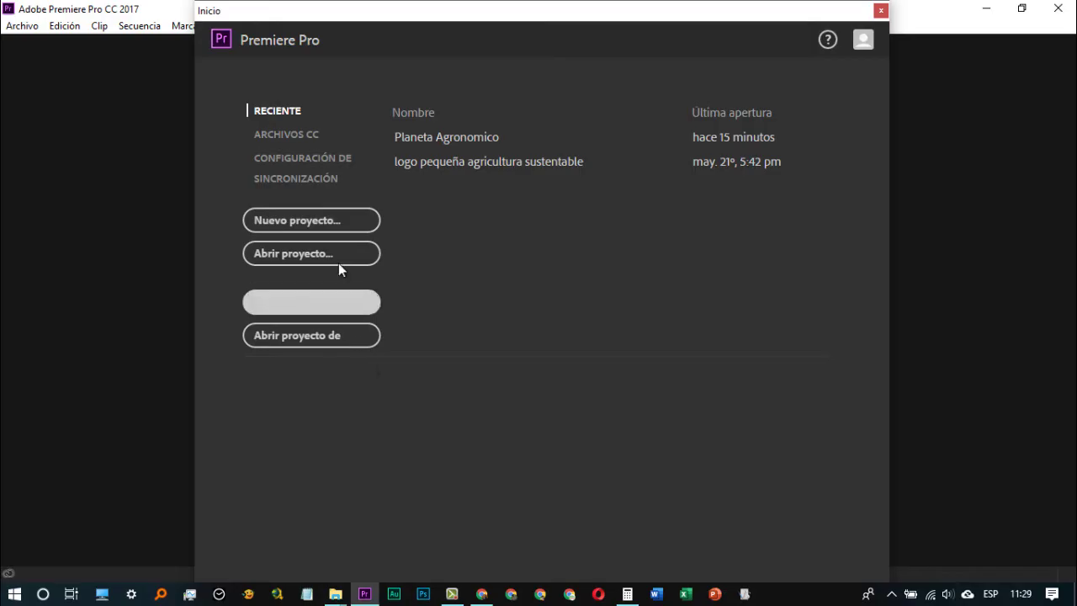
click(333, 219)
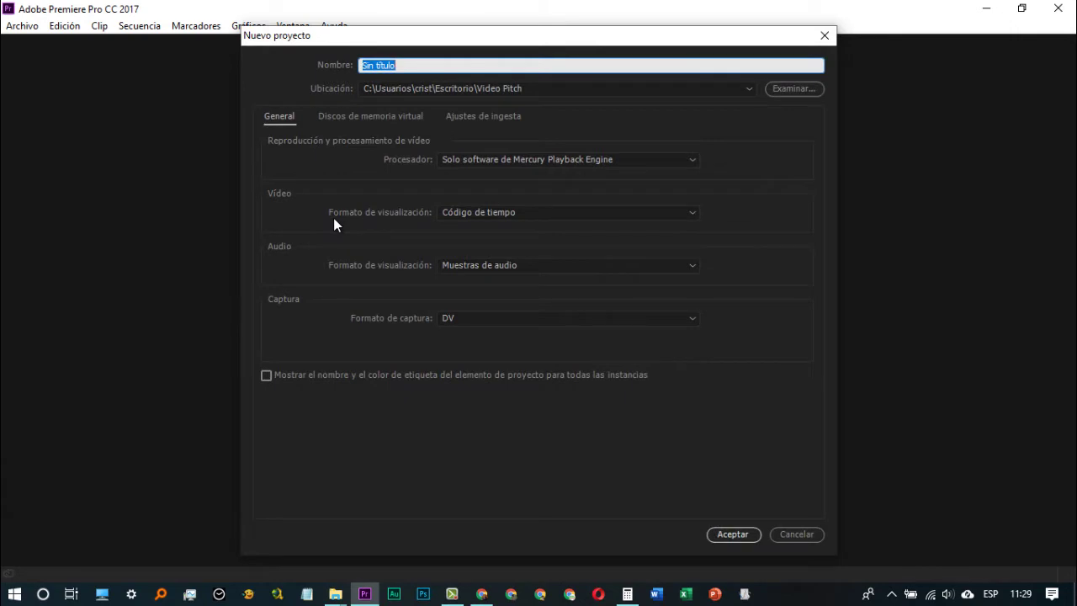
text(Video Pitch)
click(732, 534)
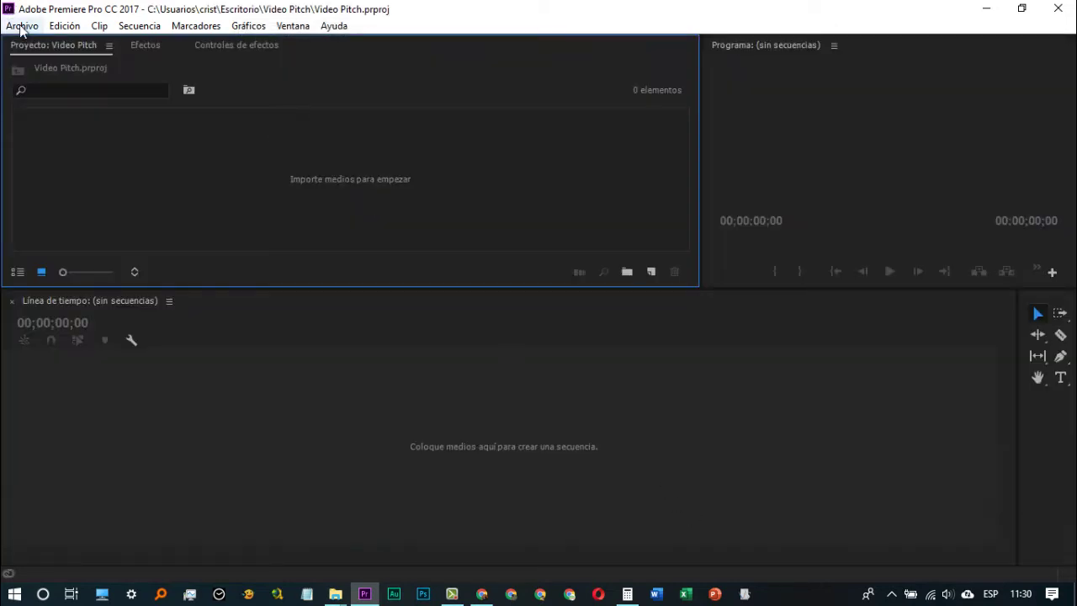
Step: Create a legacy title, Título 01, at 1280 × 720 and 30 fps, and enable its solid black background
click(22, 27)
mouse_move(42, 44)
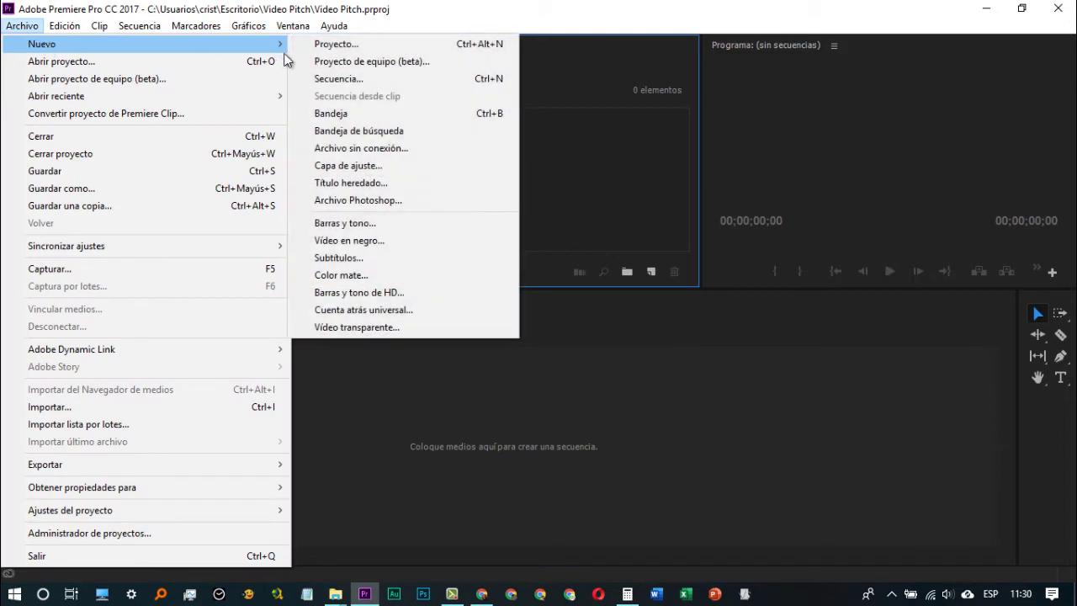
click(395, 186)
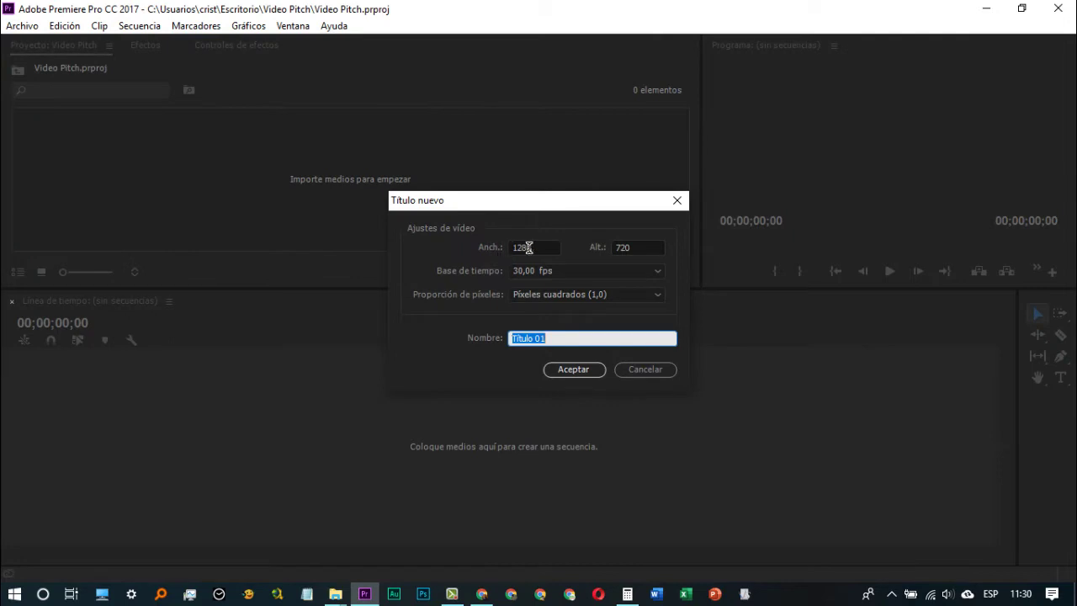
double_click(626, 245)
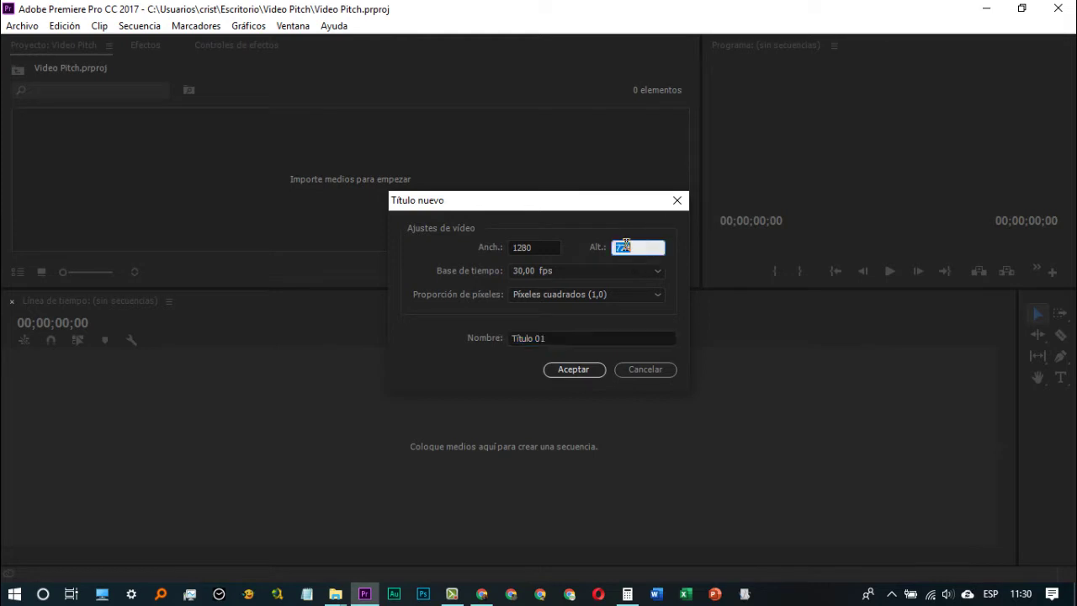
click(575, 369)
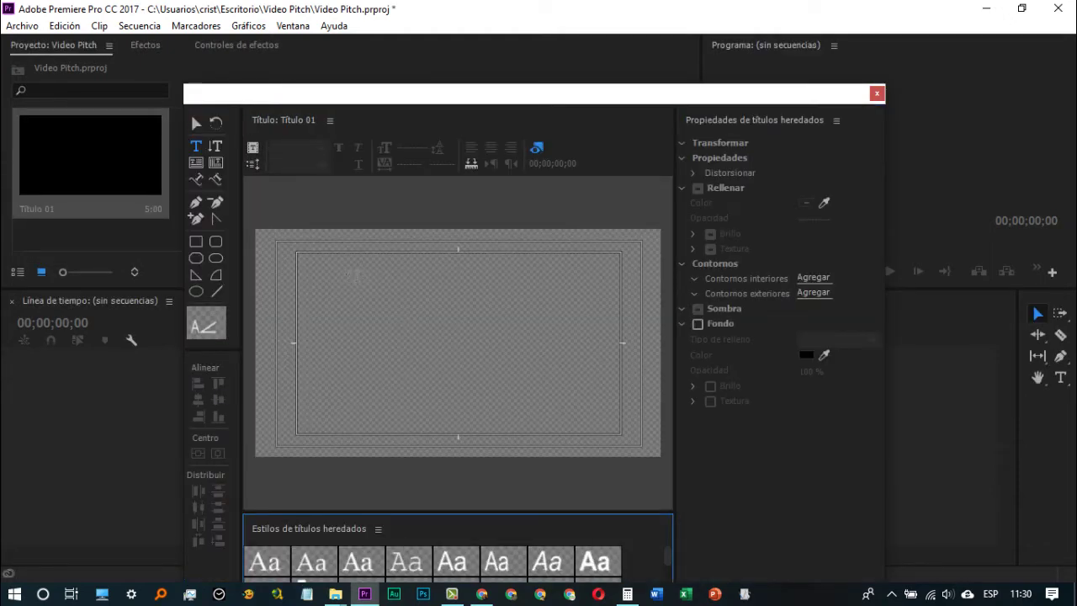
click(697, 323)
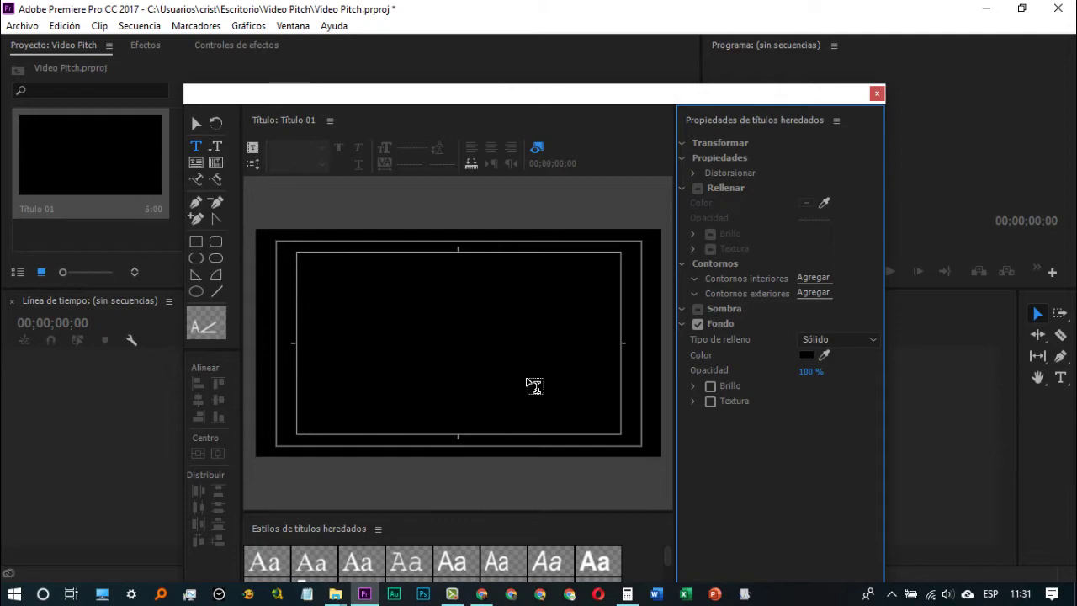
Step: Copy the pitch script from the Google Docs document into Balabolka and set the speech speed to -1
key(alt+Tab)
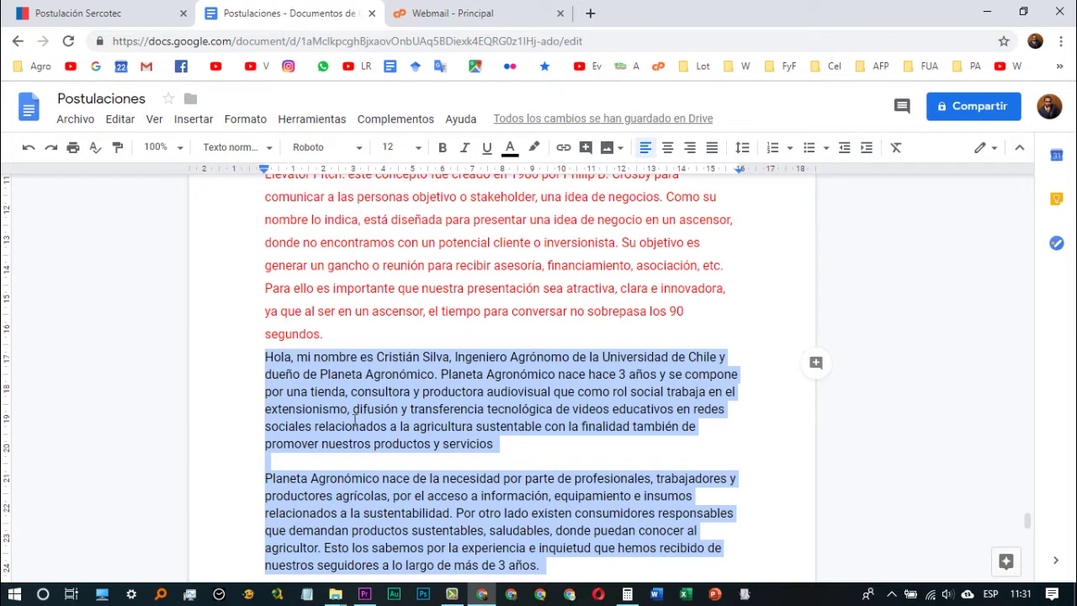
click(258, 596)
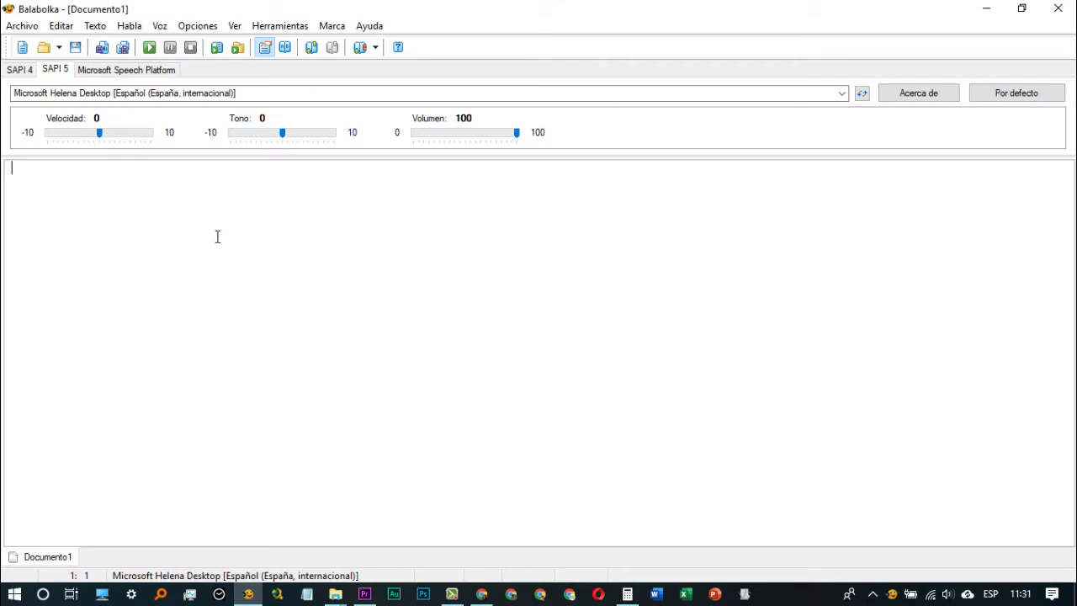
text(Hola, mi nombre es Cristián Silva, Ingeniero Agrónomo de la Universidad de Chile y dueño de Planeta Agronómico. Planeta Agronómico nace hace 3 años y se compone por una tienda, consultora y productora audiovisual que como rol social trabaja en el extensionismo, difusión y transferencia tecnológica de videos educativos en redes sociales relacionados a la agricultura sustentable con la finalidad también de promover nuestros productos y servicios   Planeta Agronómico nace de la necesidad por parte de profesionales, trabajadores y productores agrícolas, por el acceso a información, equipamiento e insumos relacionados a la sustentabilidad. Por otro lado existen consumidores responsables que demandan productos sustentables, saludables, donde puedan conocer al agricultor. Esto los sabemos por la experiencia e inquietud que hemos recibido de nuestros seguidores a lo largo de más de 3 años.  Este proyecto busca la conformación de una tienda Online con enfoque en el sector urbano y peri urbano, para en el futuro ir al sector rural. Por medio de la tienda online, ofrecemos diversos productos con videotutoriales y de trazabilidad para conocer al agricultor, entre otras ventajas para nuestros clientes con la finalidad de responder de la mejor manera a esta demanda.)
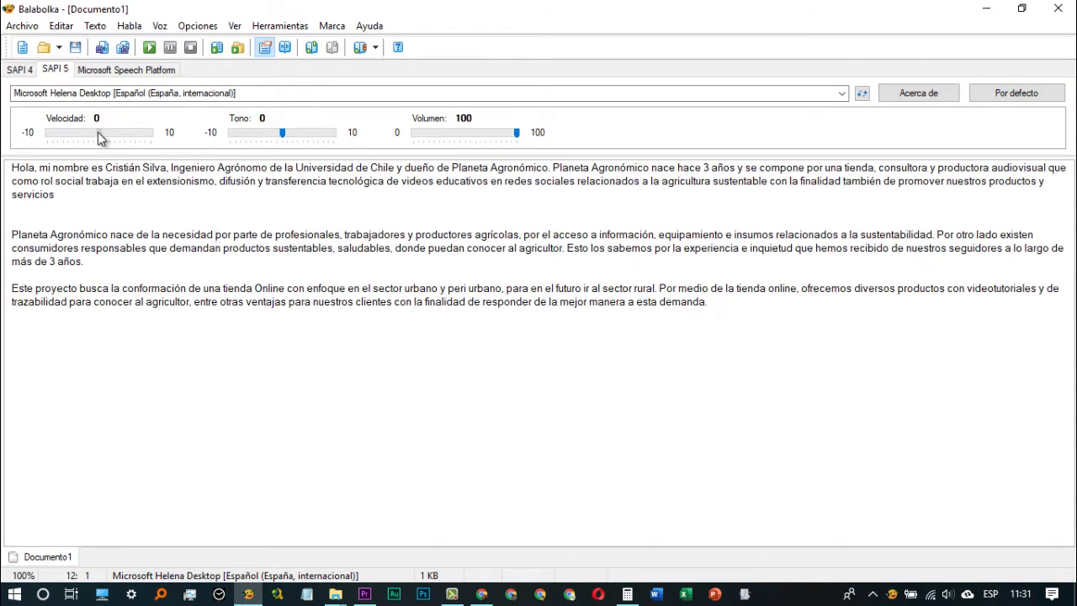
drag(99, 137, 94, 137)
Step: Save the spoken script as a WAV audio file on the desktop under the suggested name
click(23, 26)
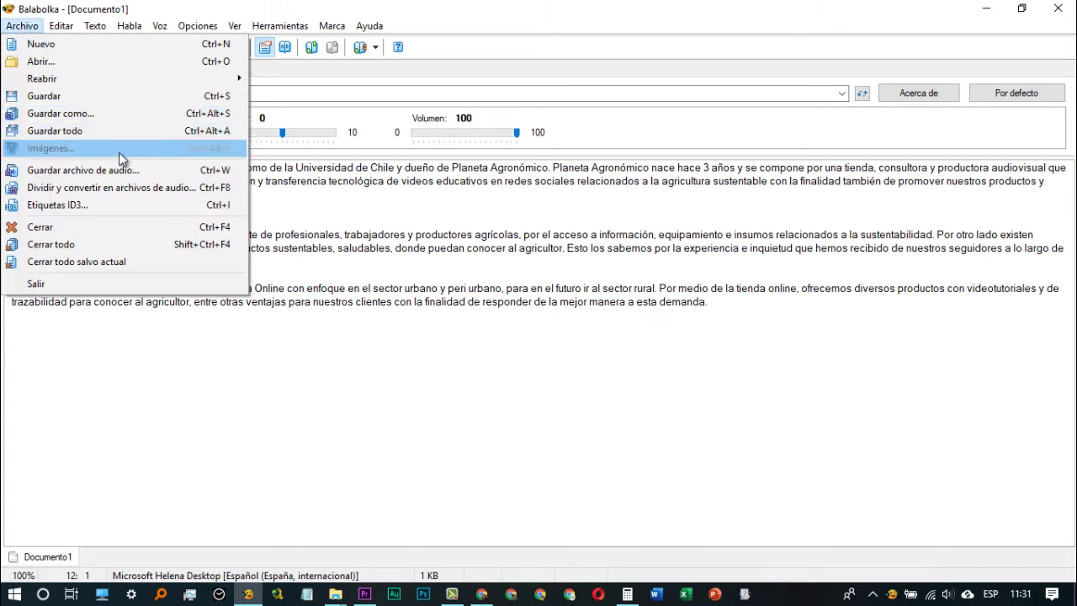
click(121, 173)
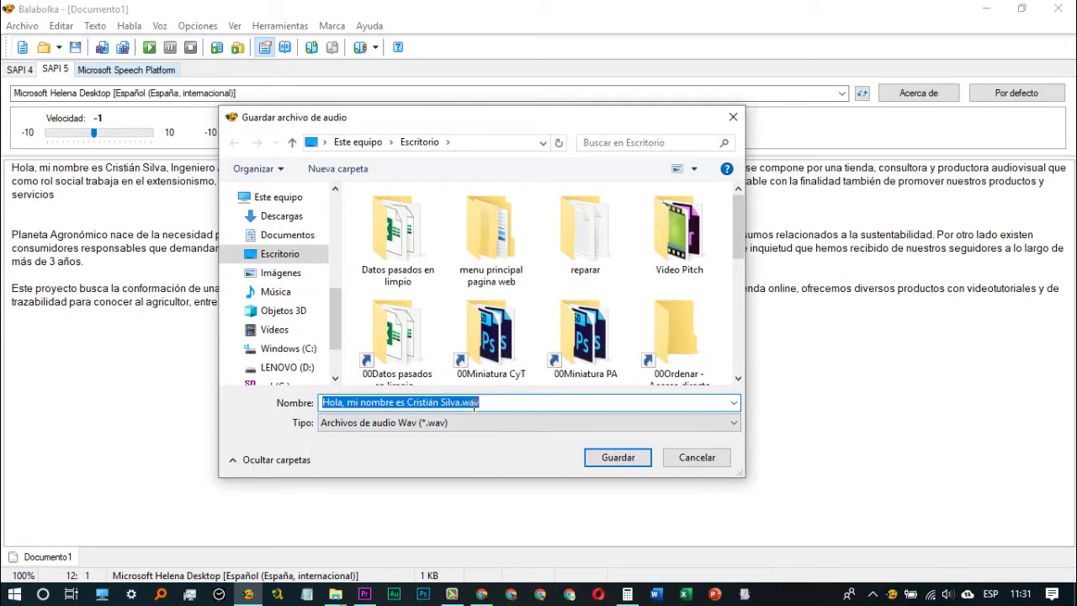
click(618, 456)
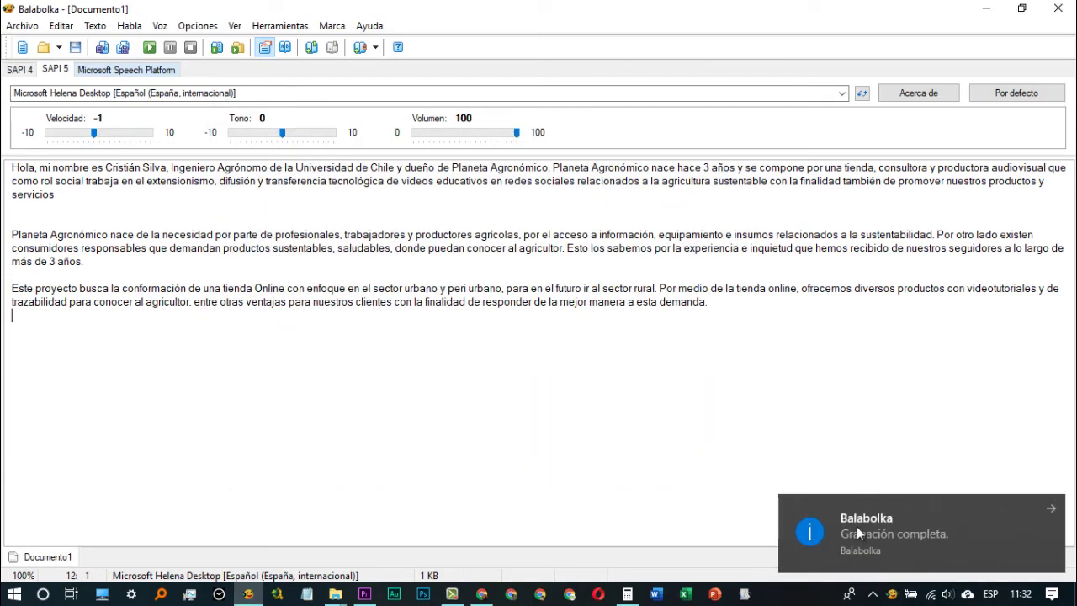
Step: Minimize the open windows and open the narration audio file from the desktop to check its duration
click(987, 9)
click(989, 10)
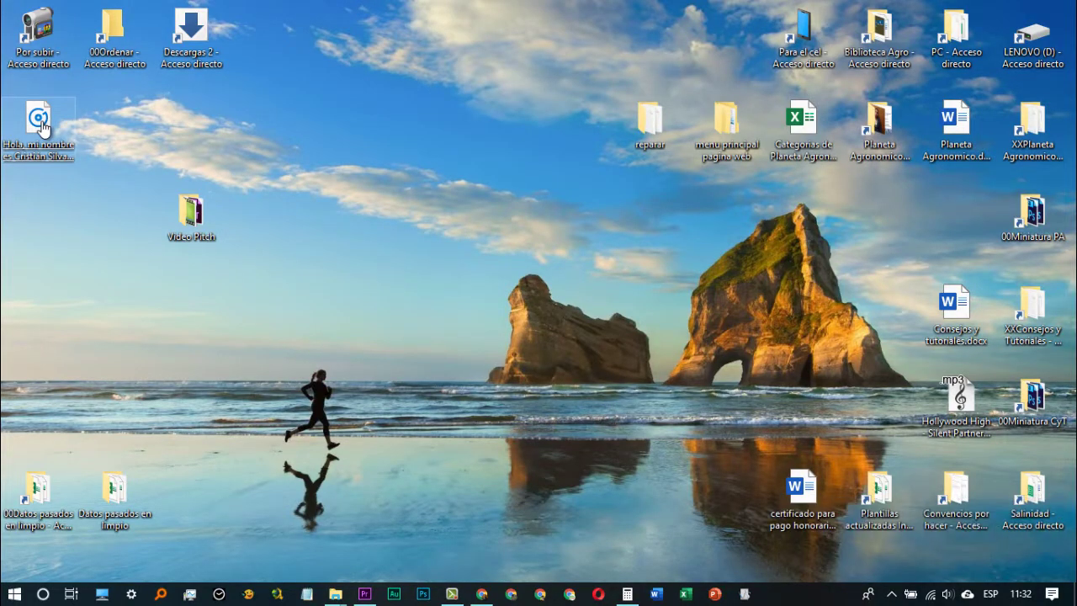
double_click(40, 122)
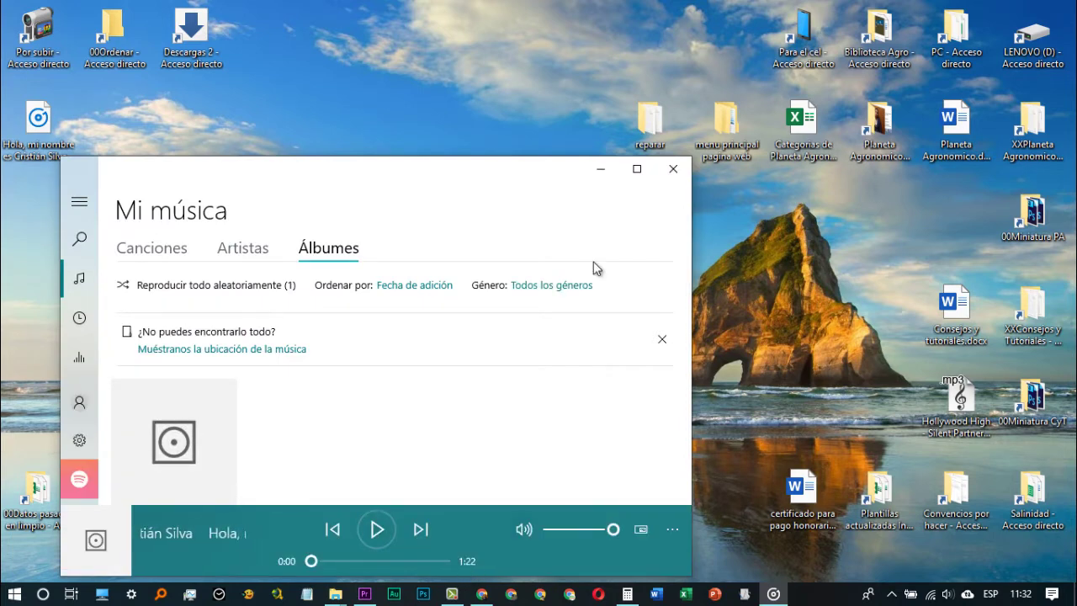
click(673, 169)
Step: Switch back to Premiere Pro and draw a text area about 1008 × 612 px filling the title's safe area
click(370, 594)
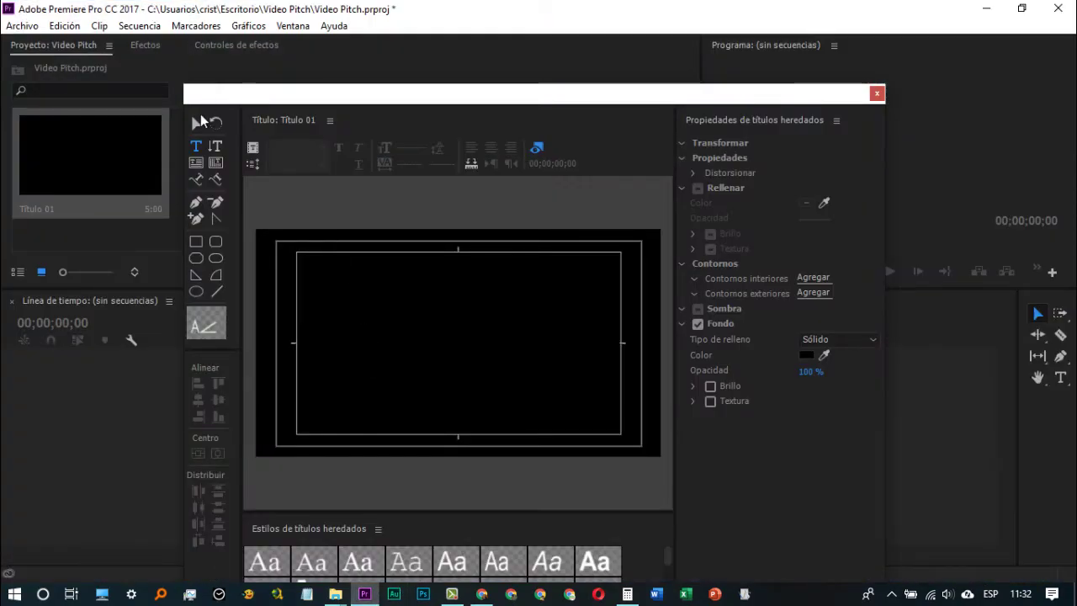
click(332, 268)
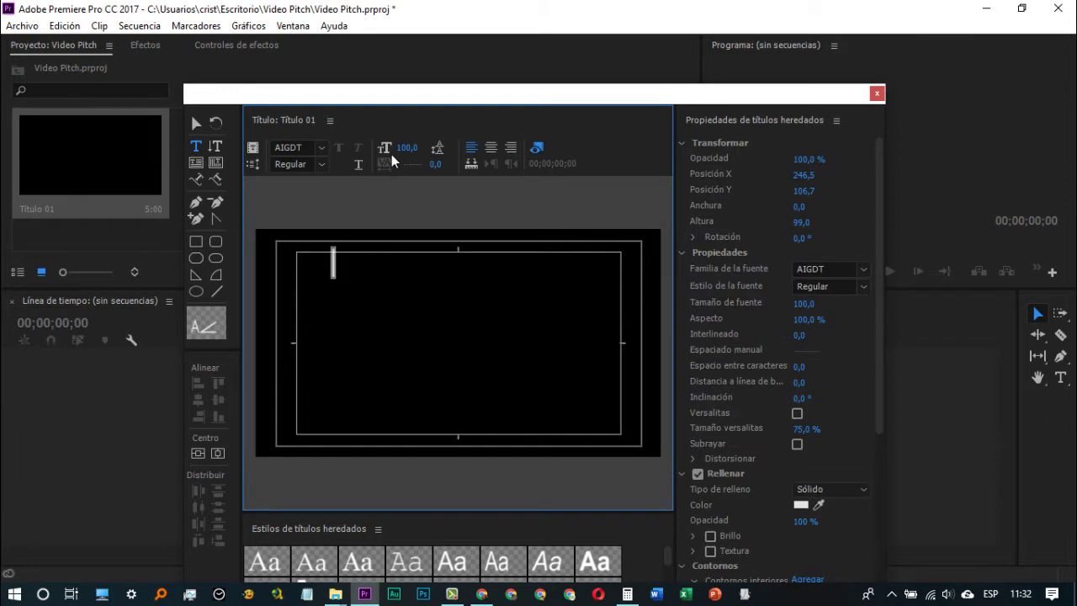
drag(407, 148, 370, 153)
click(203, 147)
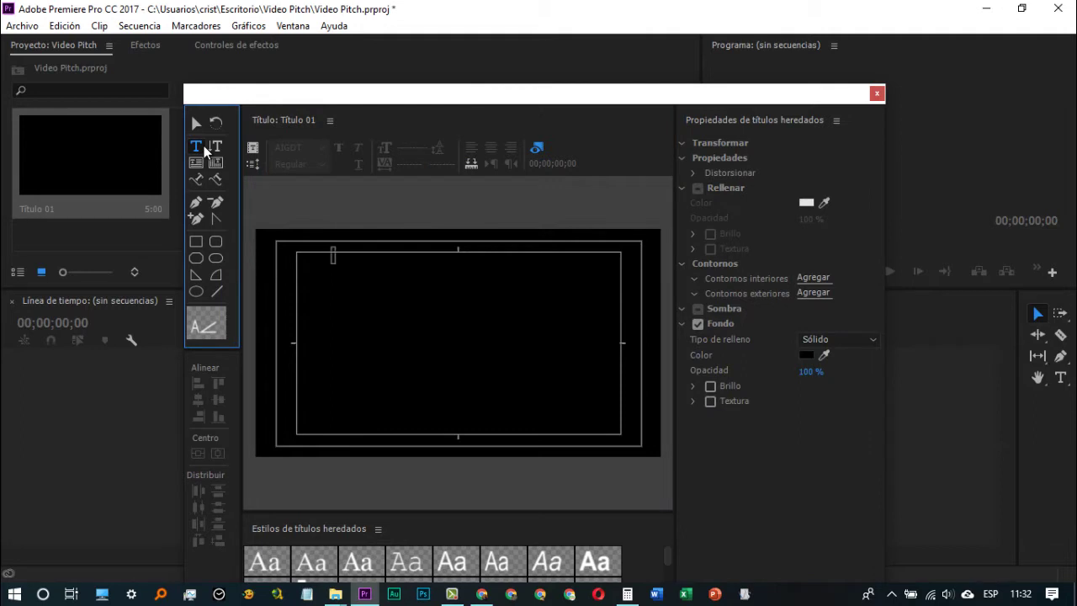
click(306, 249)
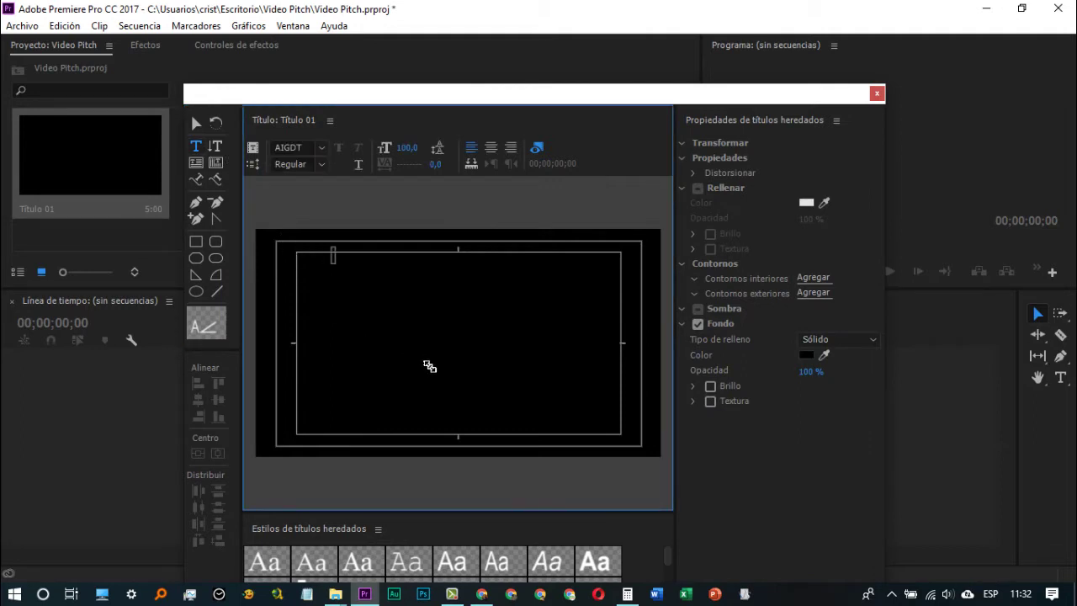
drag(429, 366, 618, 437)
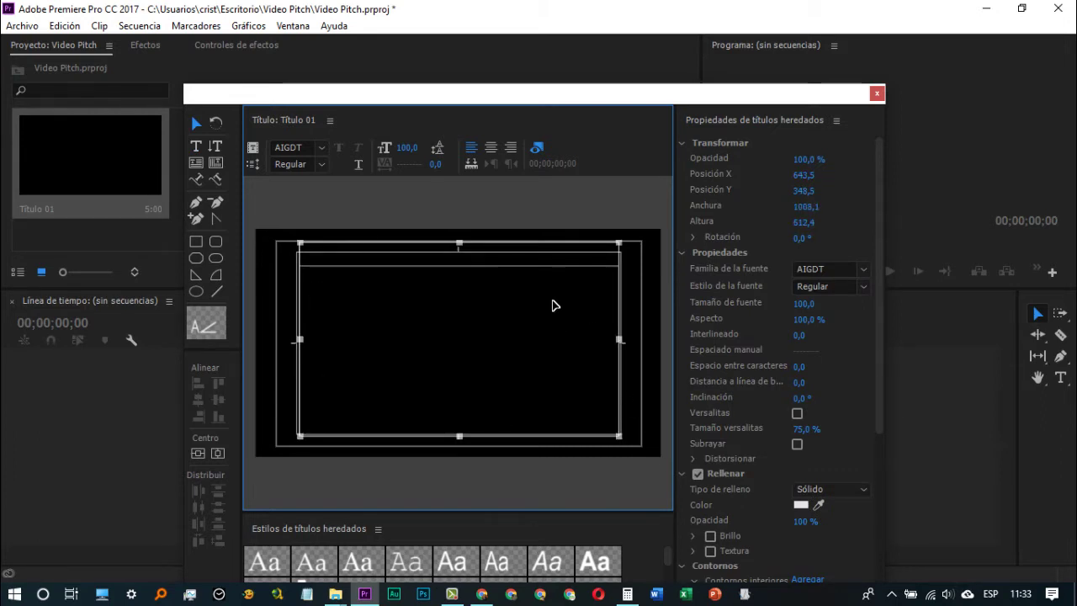
Step: Set the text size to 37 and try pasting the pitch script in the AIGDT font
click(194, 149)
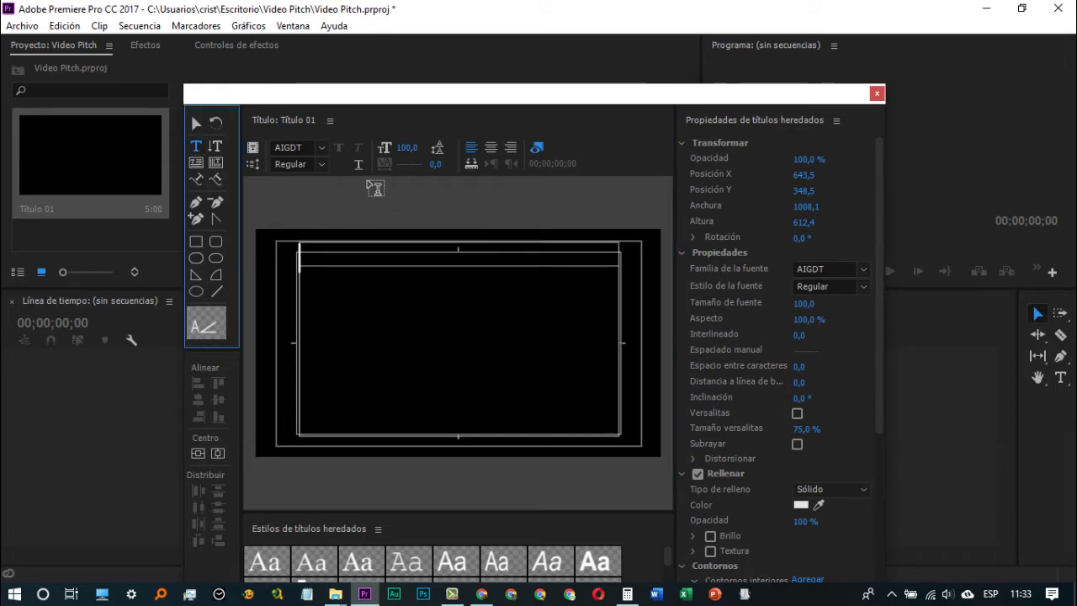
mouse_move(397, 151)
mouse_down()
mouse_move(383, 154)
mouse_move(414, 149)
mouse_up()
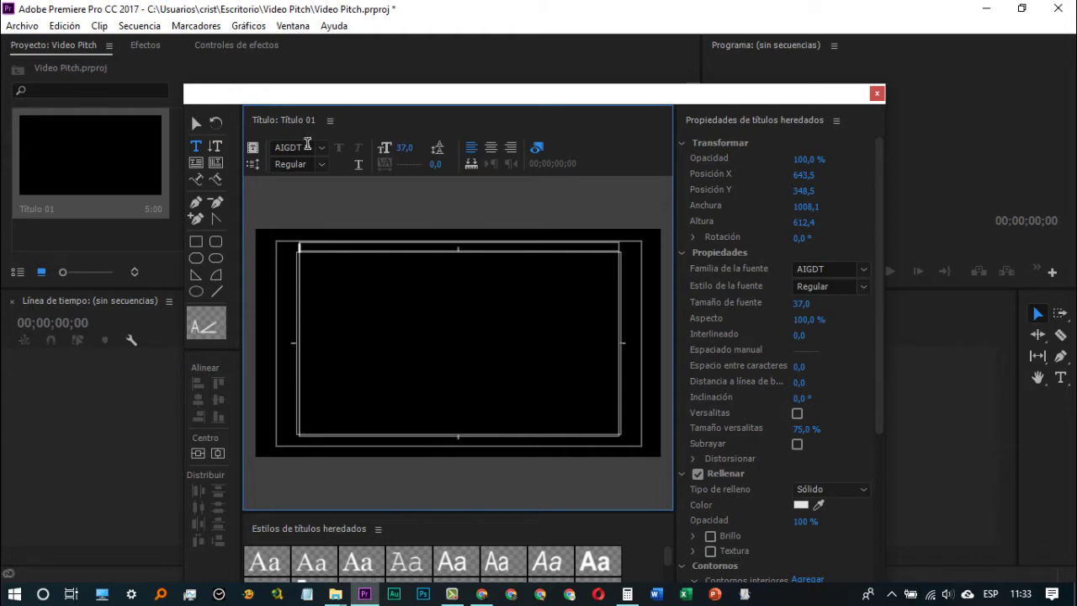
click(323, 248)
key(ctrl+v)
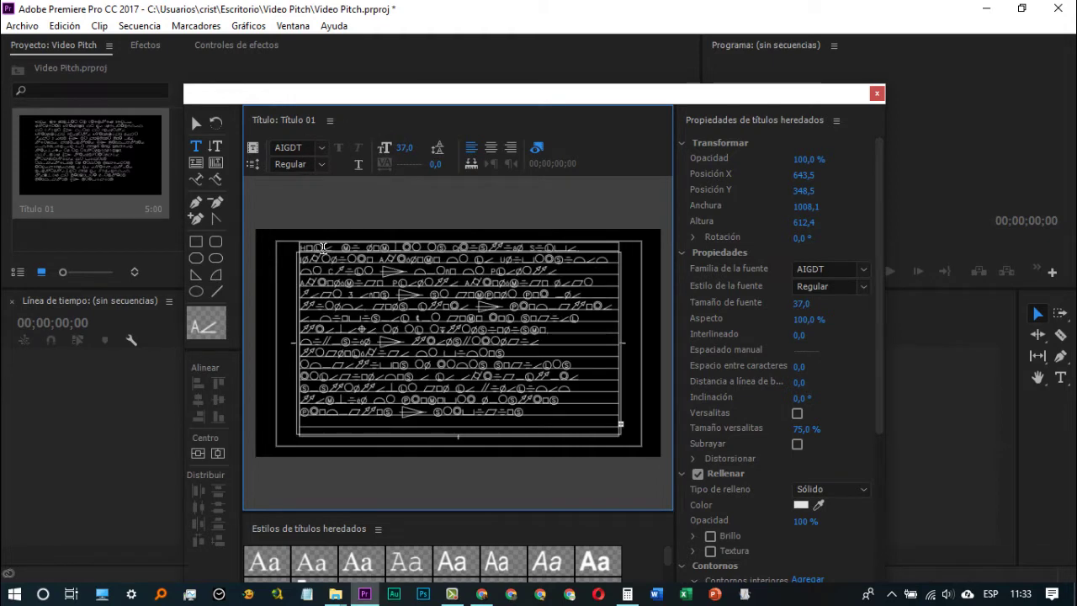
key(ctrl+z)
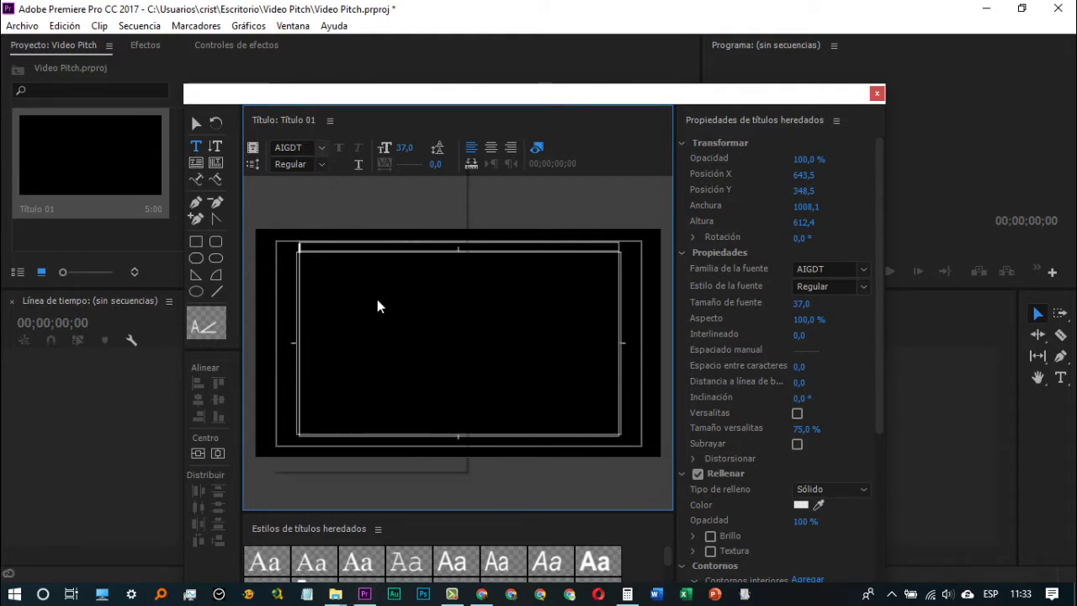
Step: Change the font to Bahnschrift and paste the pitch script into the title's text area
click(348, 317)
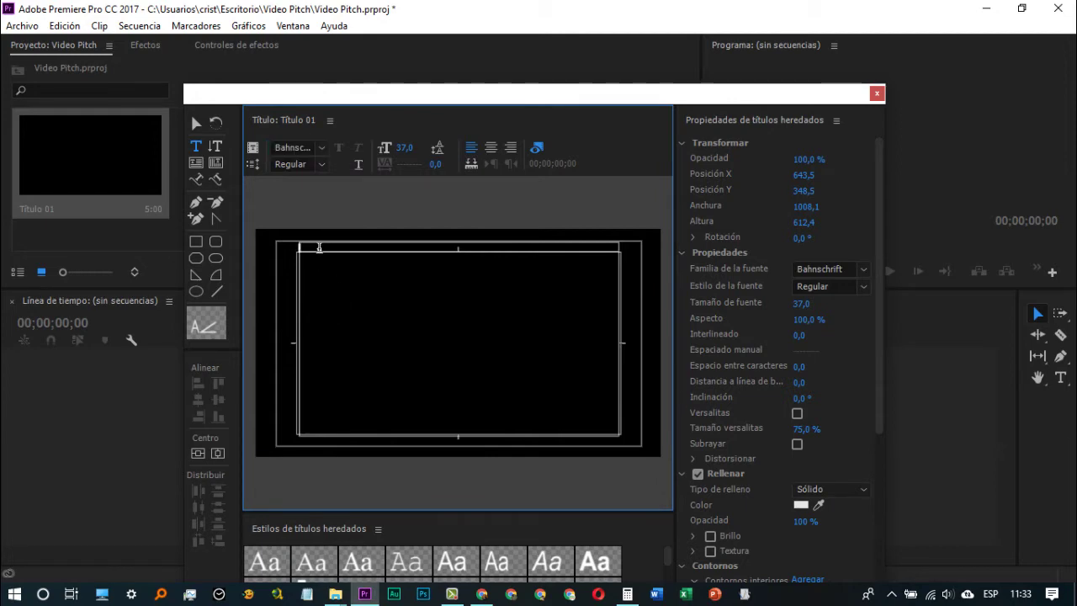
key(ctrl+v)
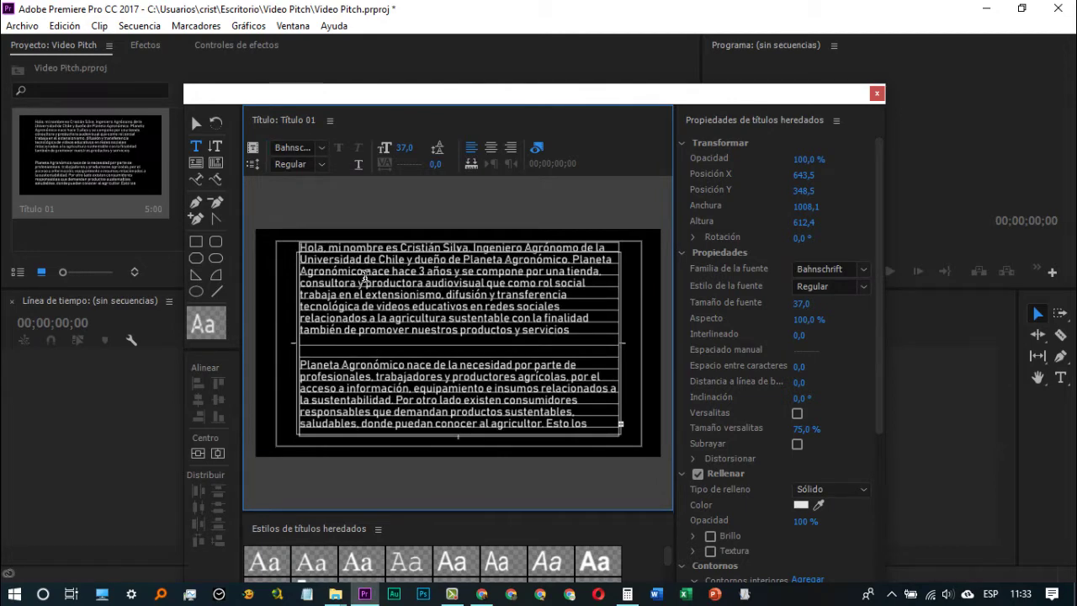
Step: Try text sizes 15, 25 and 30 for the pasted script in the title
click(402, 148)
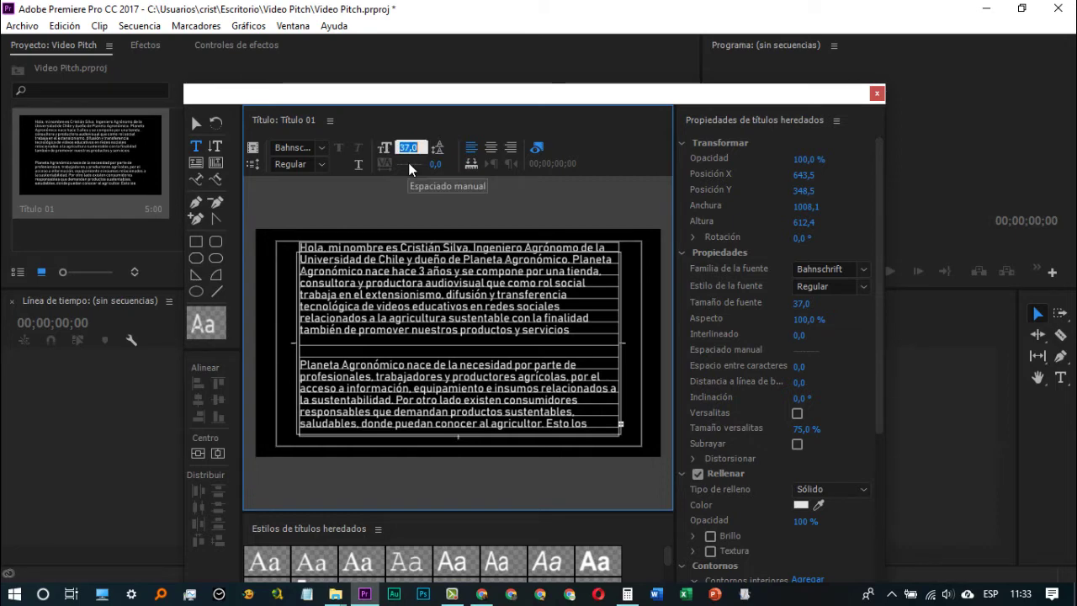
key(Return)
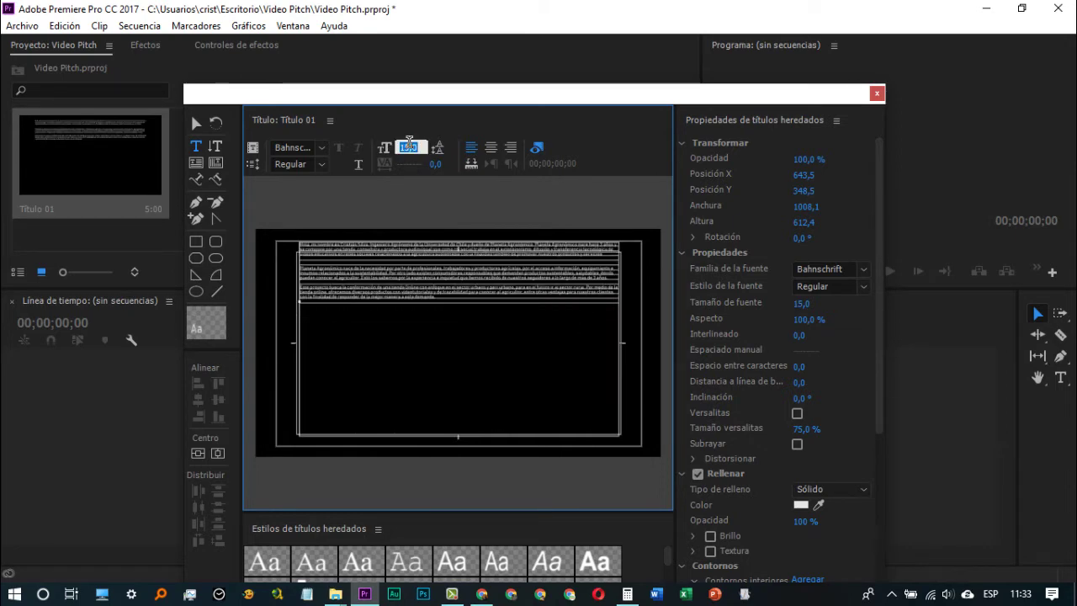
click(409, 147)
text(25)
key(Return)
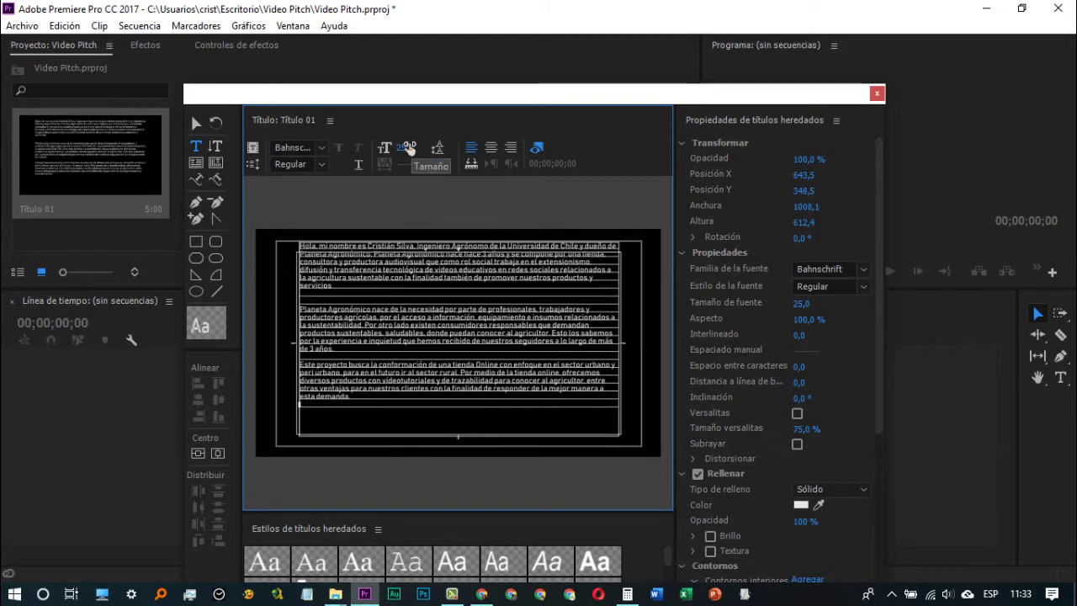
click(408, 147)
text(30)
key(Return)
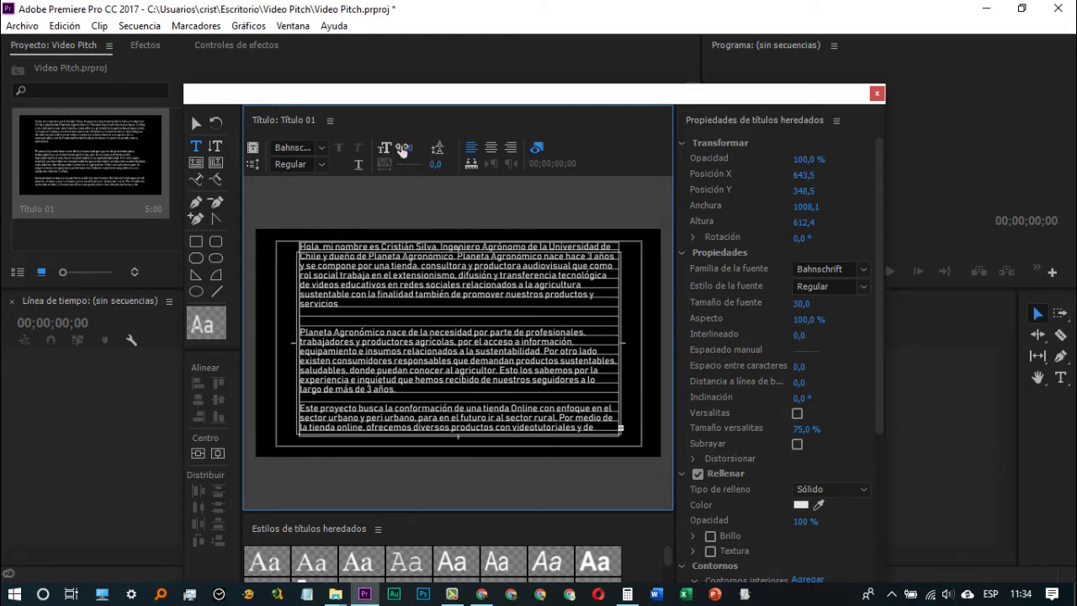
Step: Set the script's text size to 28 and close the title editor
click(407, 147)
text(28)
key(Return)
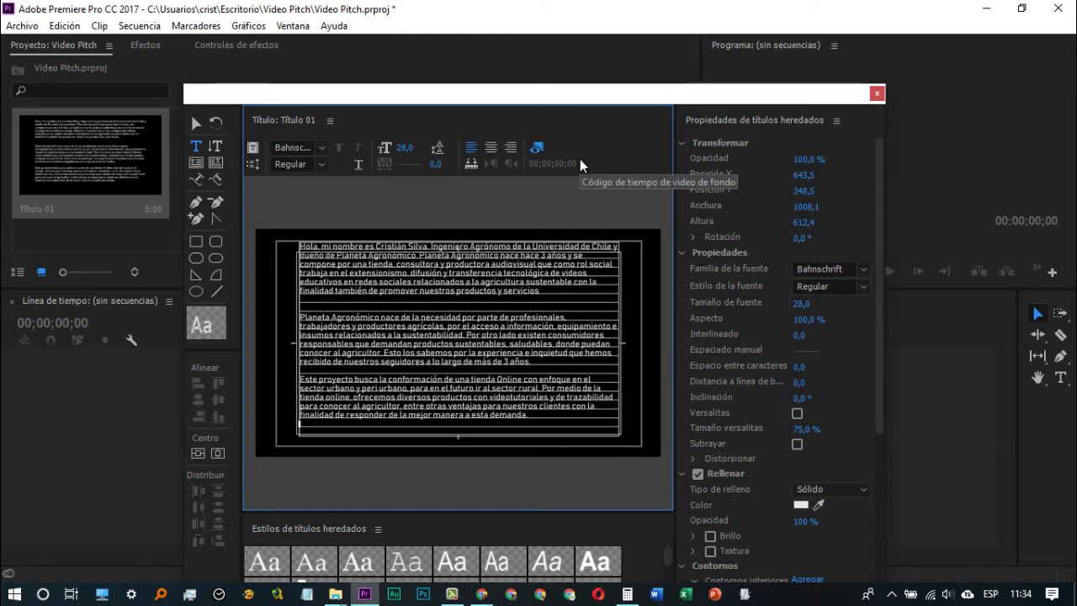
drag(721, 100, 735, 66)
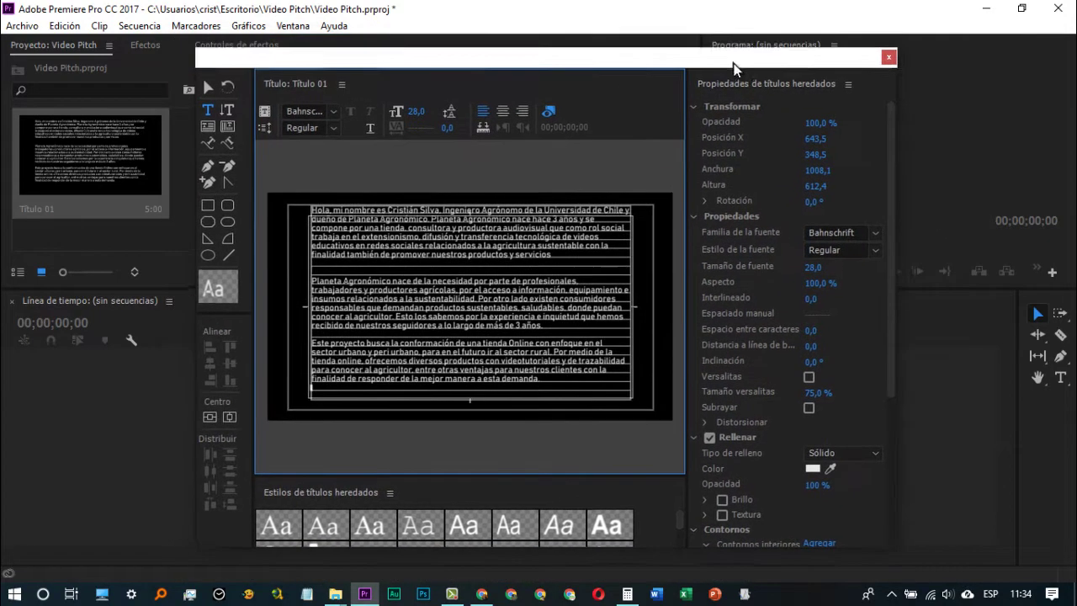
click(891, 59)
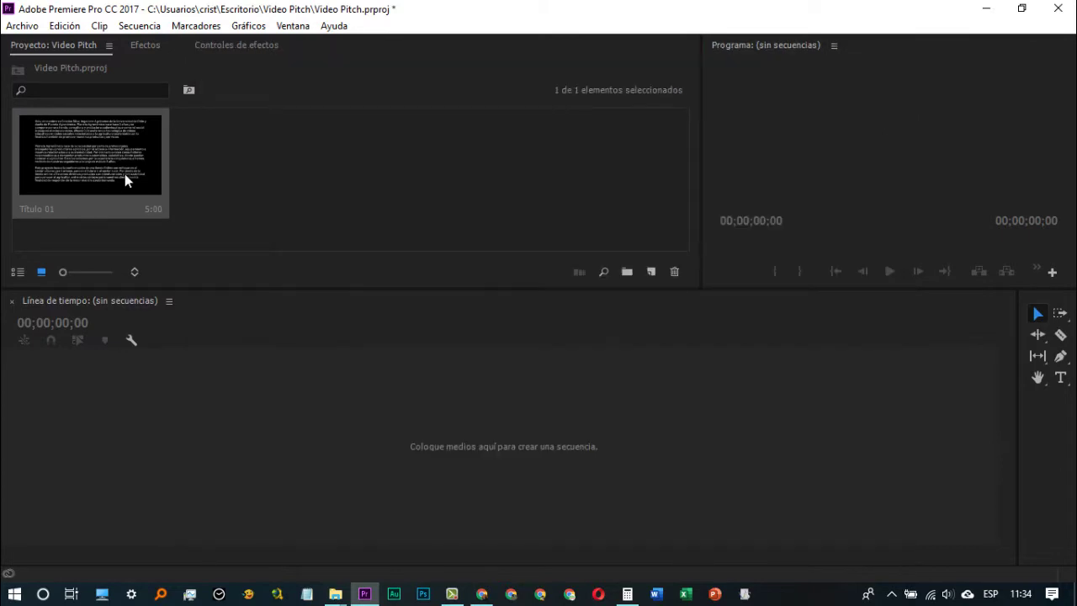
click(412, 217)
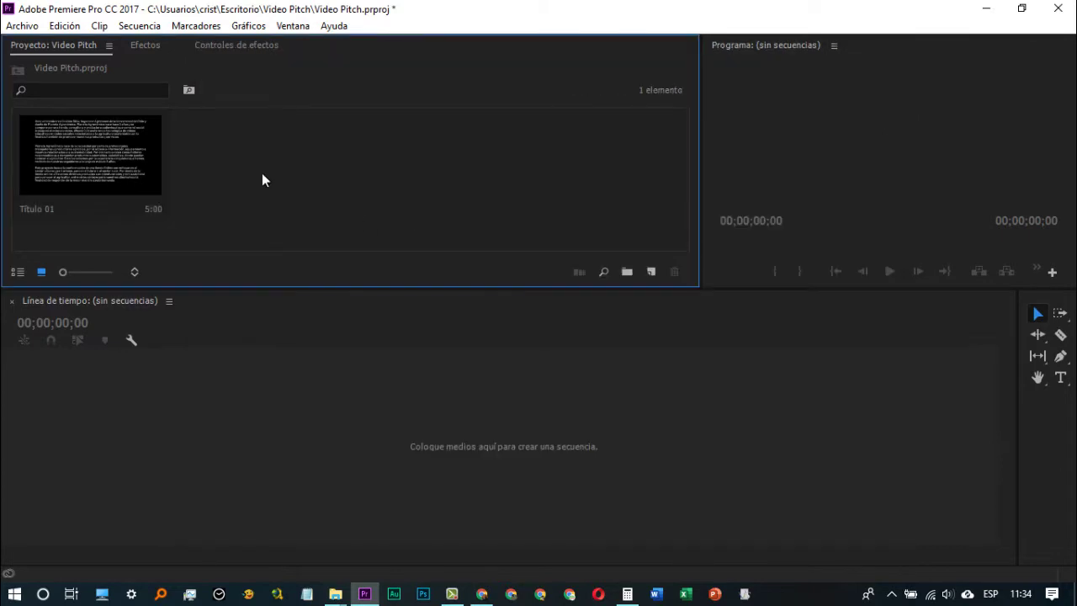
Step: Create a second legacy title with no text and a solid black background at 100 % opacity, and close the title editor
click(28, 30)
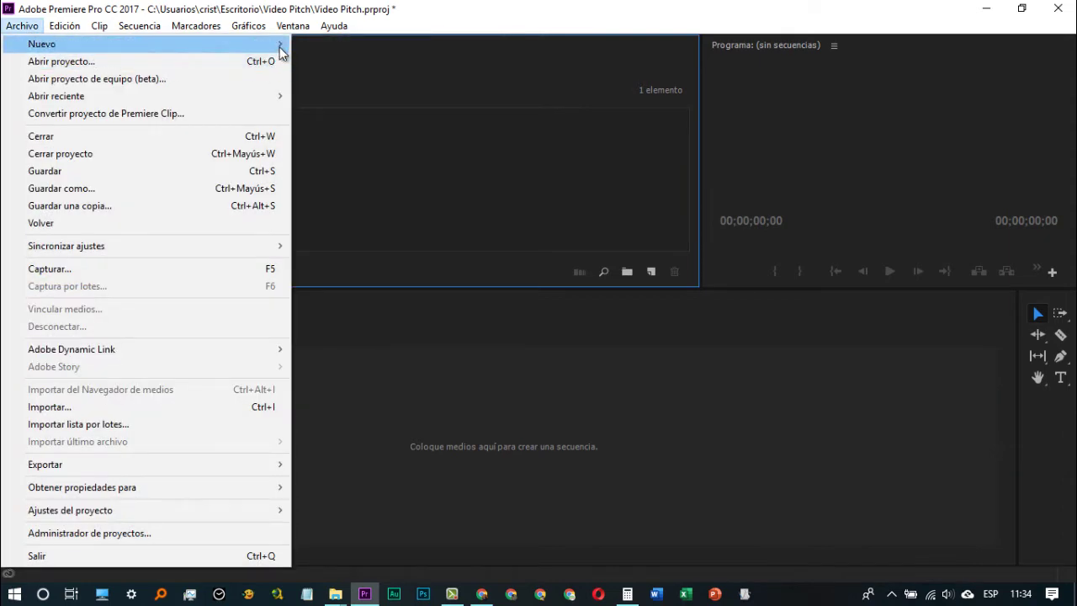
mouse_move(282, 45)
click(397, 181)
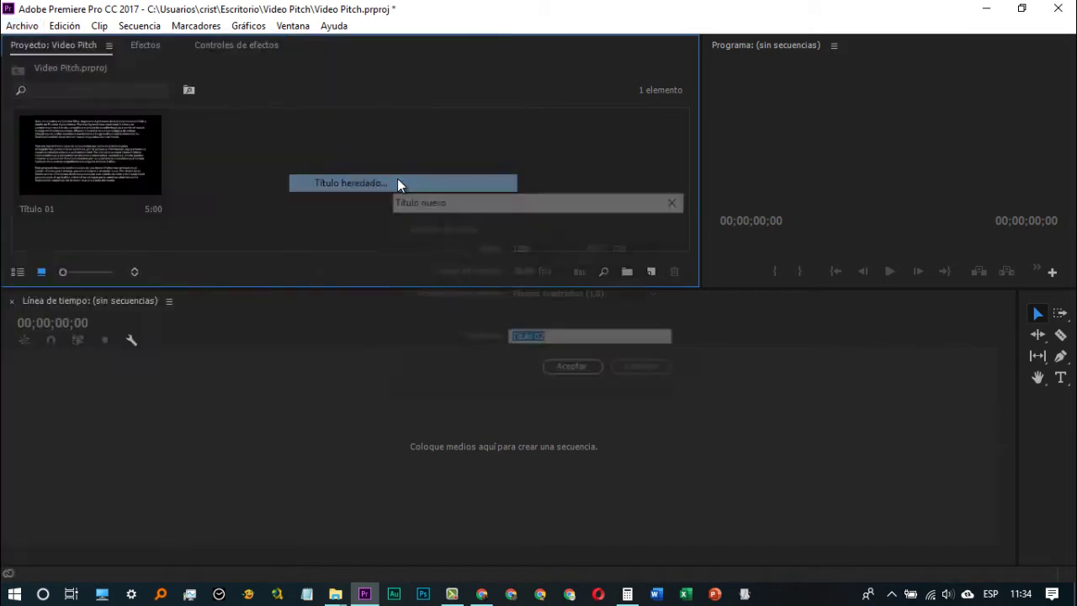
click(577, 367)
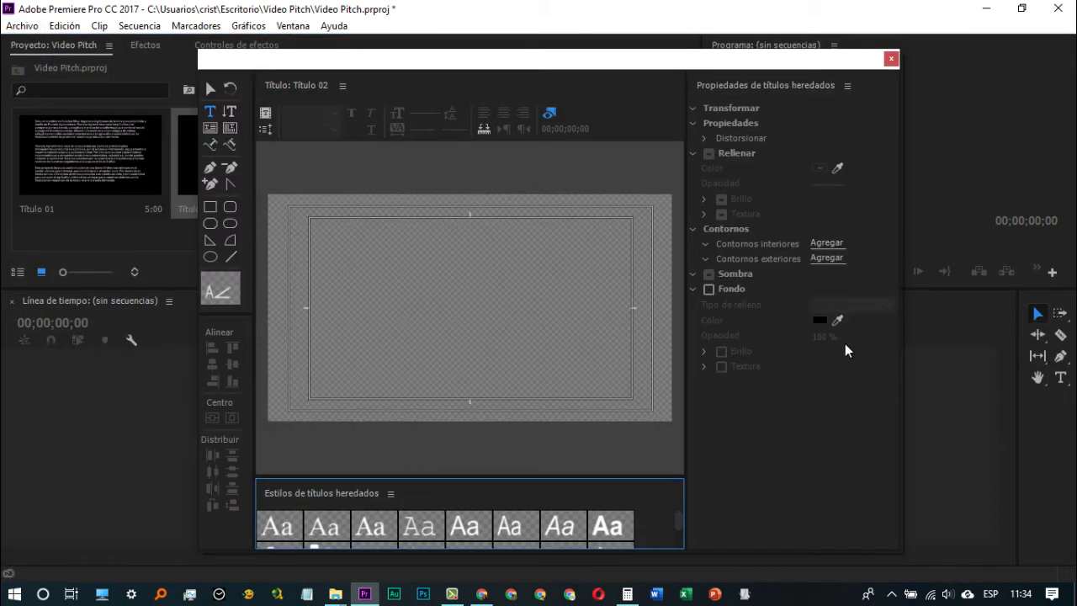
click(708, 288)
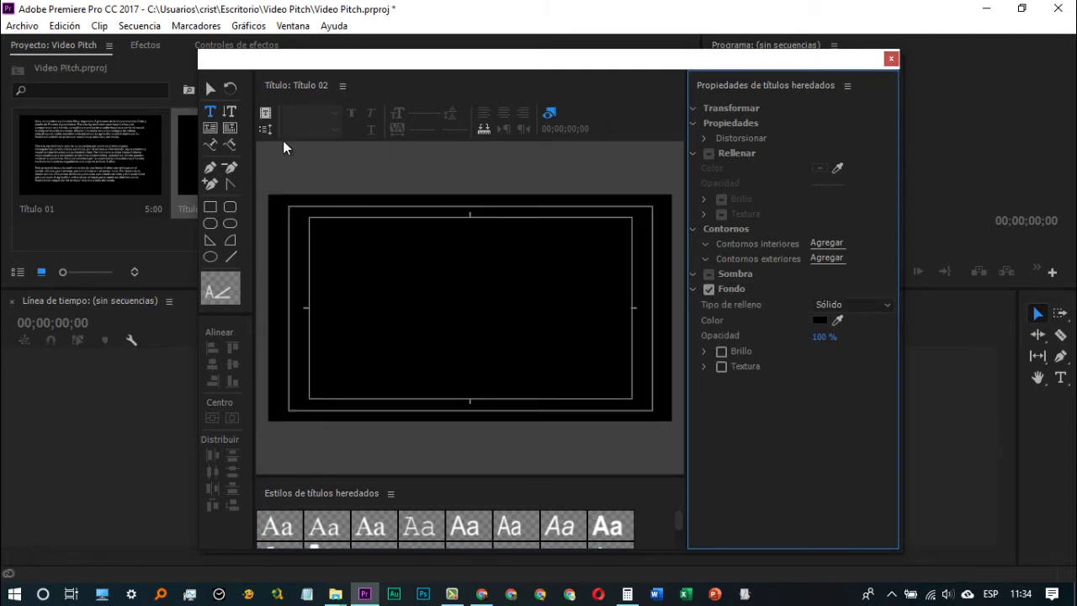
click(890, 58)
Step: Create a sequence from the black background title and extend its clip on V1 to about 1 minute 28 seconds
drag(227, 166, 74, 380)
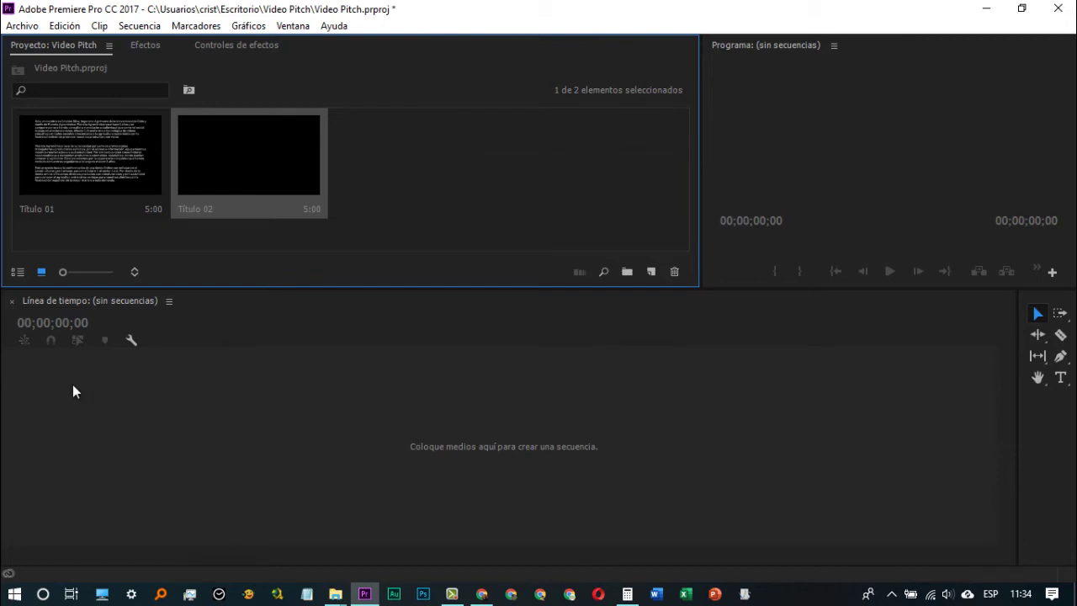
drag(73, 386, 75, 391)
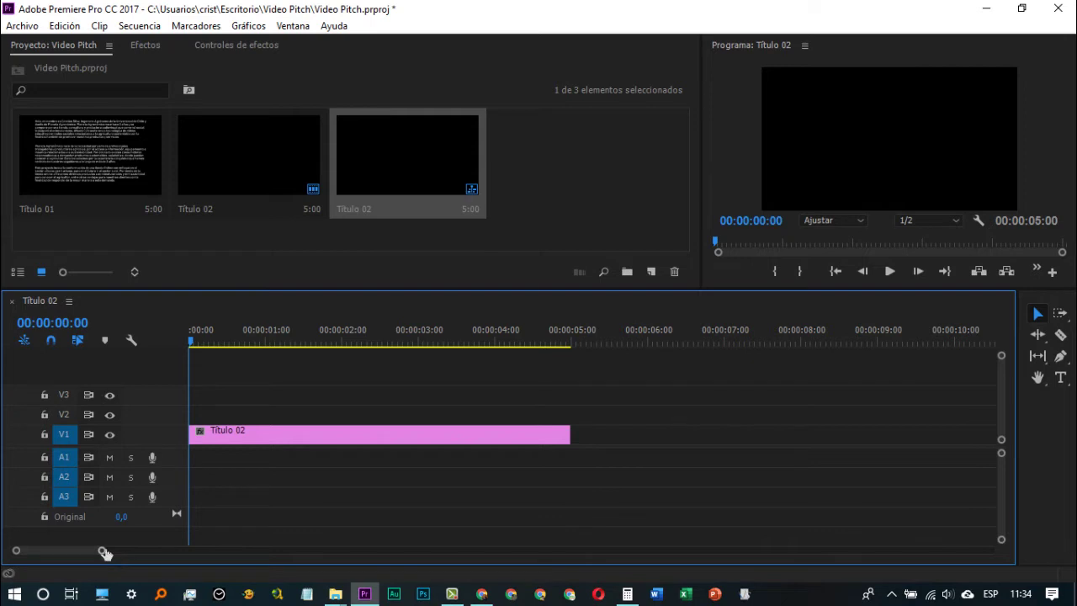
drag(104, 553, 523, 575)
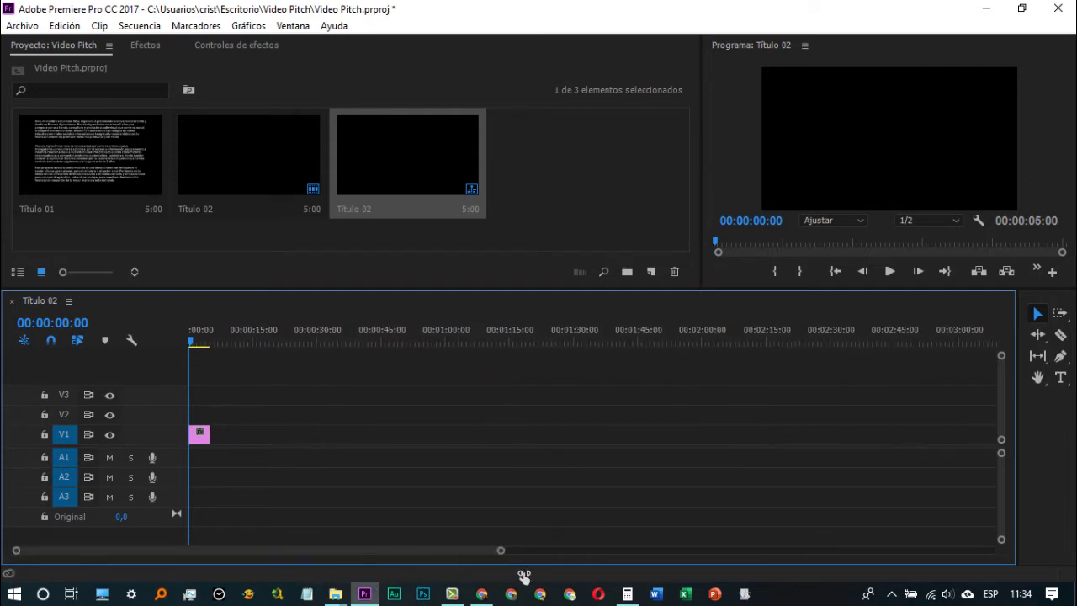
drag(208, 434, 557, 434)
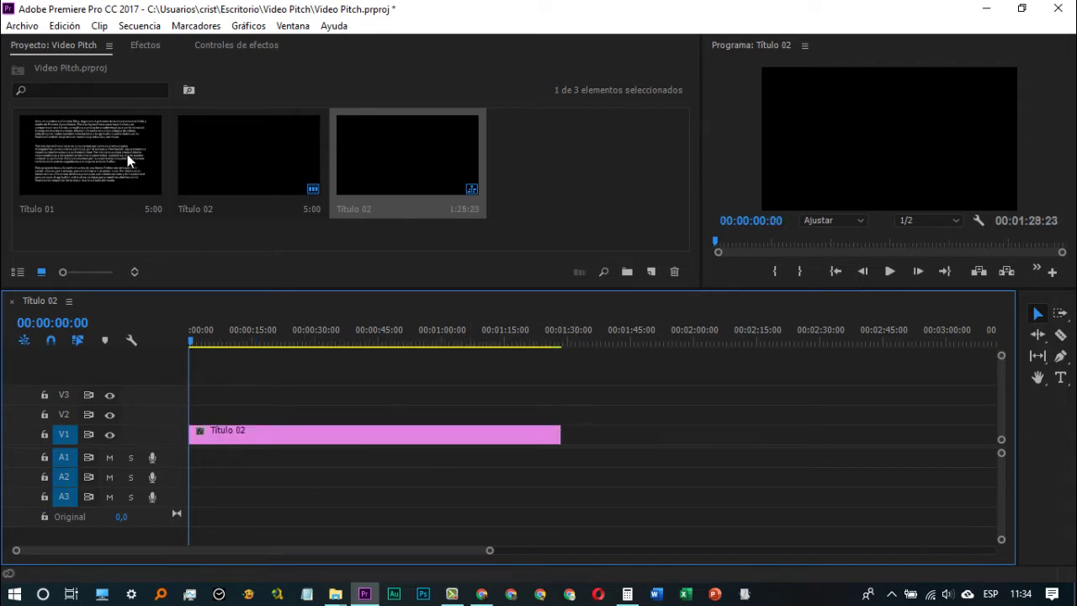
Step: Place the script title on V2 at the sequence start and set its scale to 115 and position to 640, 433
drag(124, 152, 200, 417)
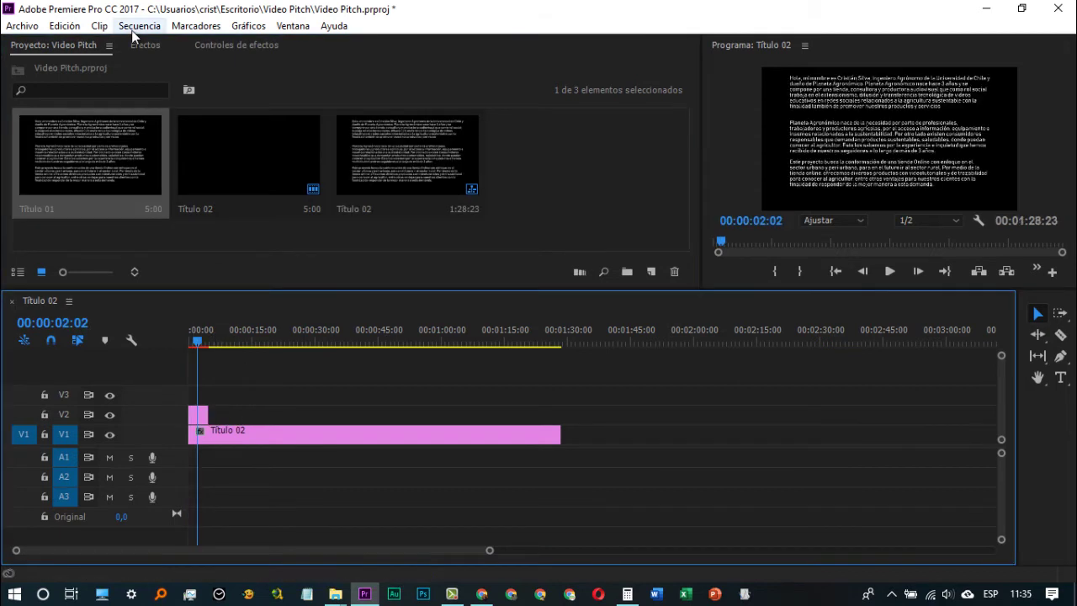
click(224, 46)
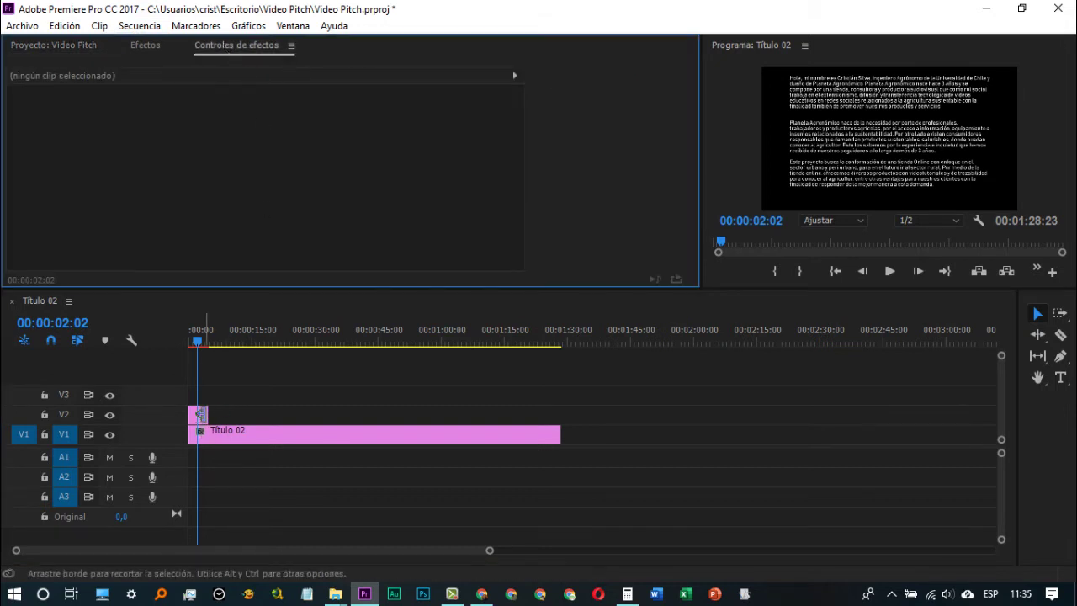
click(199, 421)
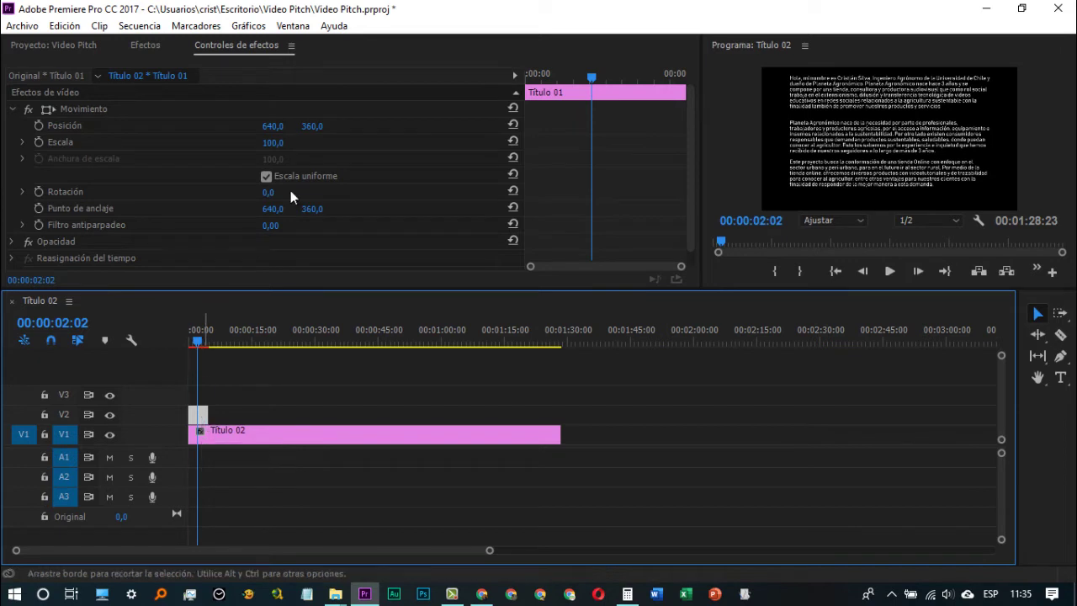
click(272, 144)
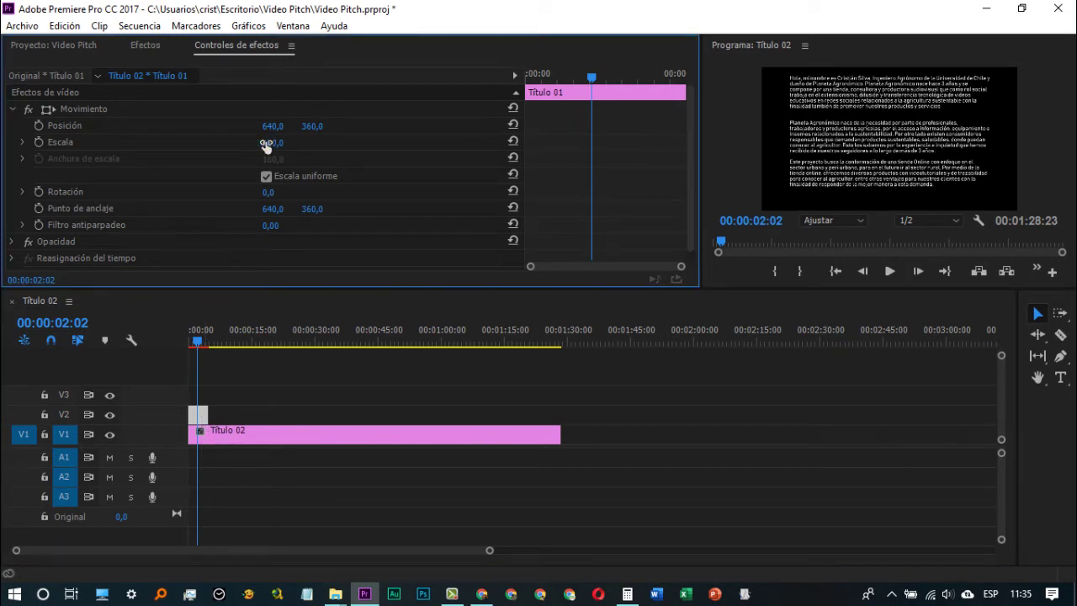
drag(253, 145, 340, 137)
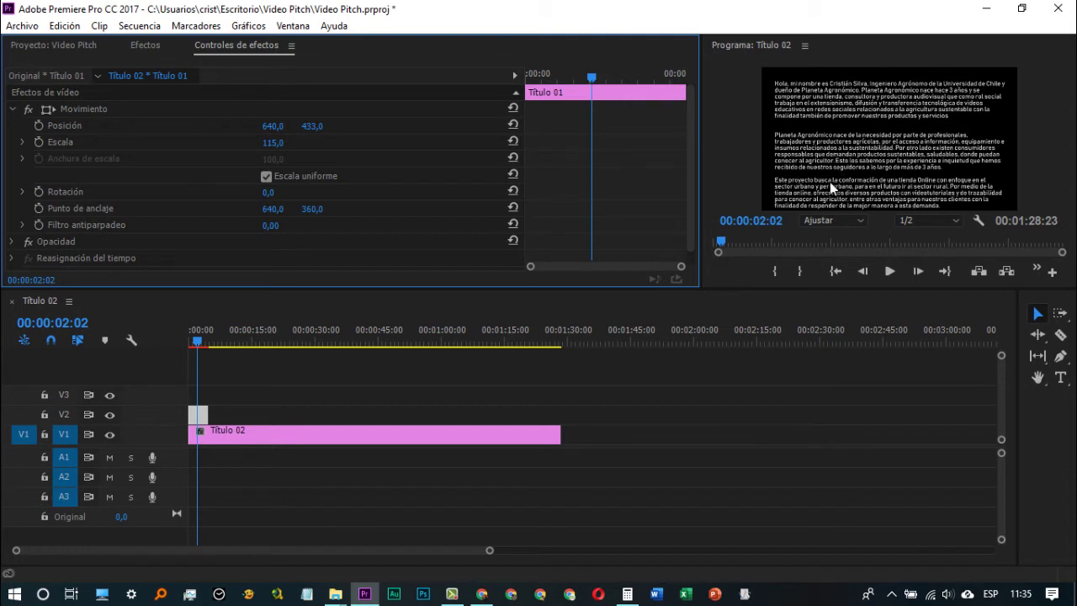
Step: Extend the script clip to the background's end and keyframe its vertical position from 433 at the start to -180 at 00:01:28:02
drag(207, 414, 560, 414)
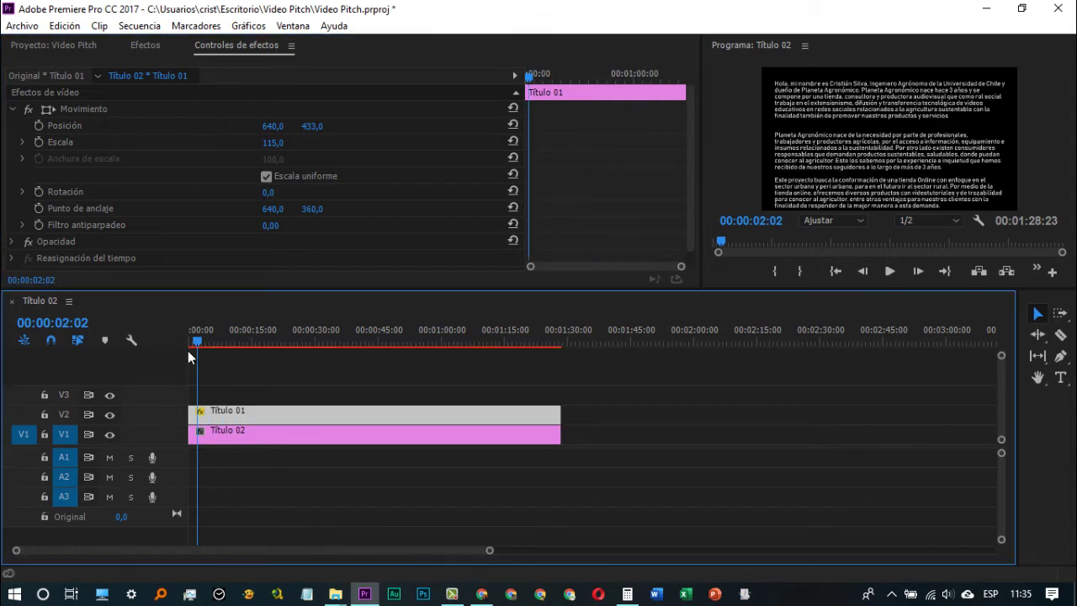
click(190, 344)
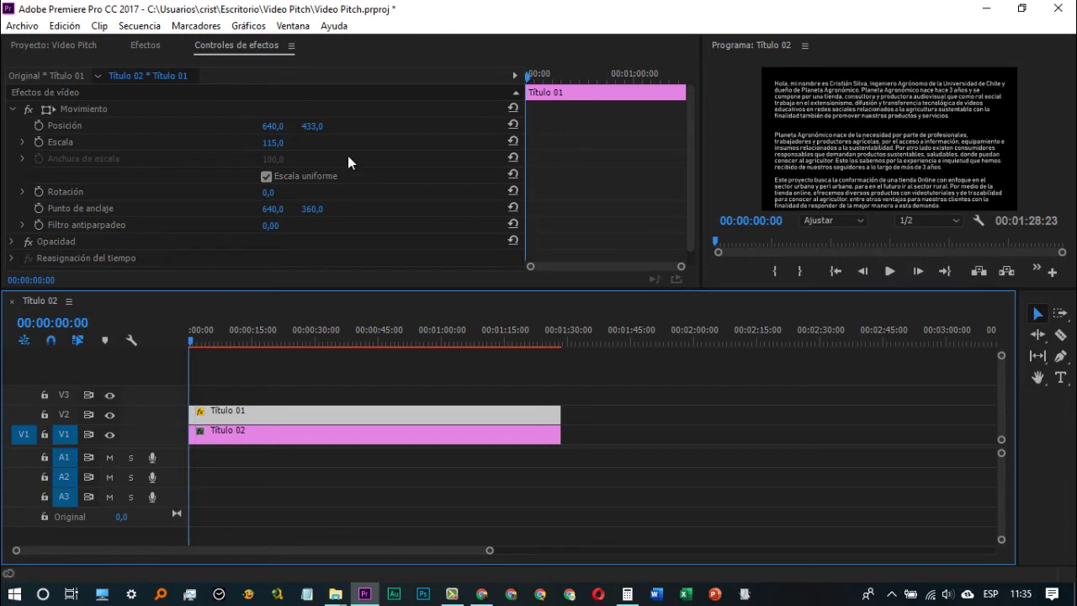
click(40, 126)
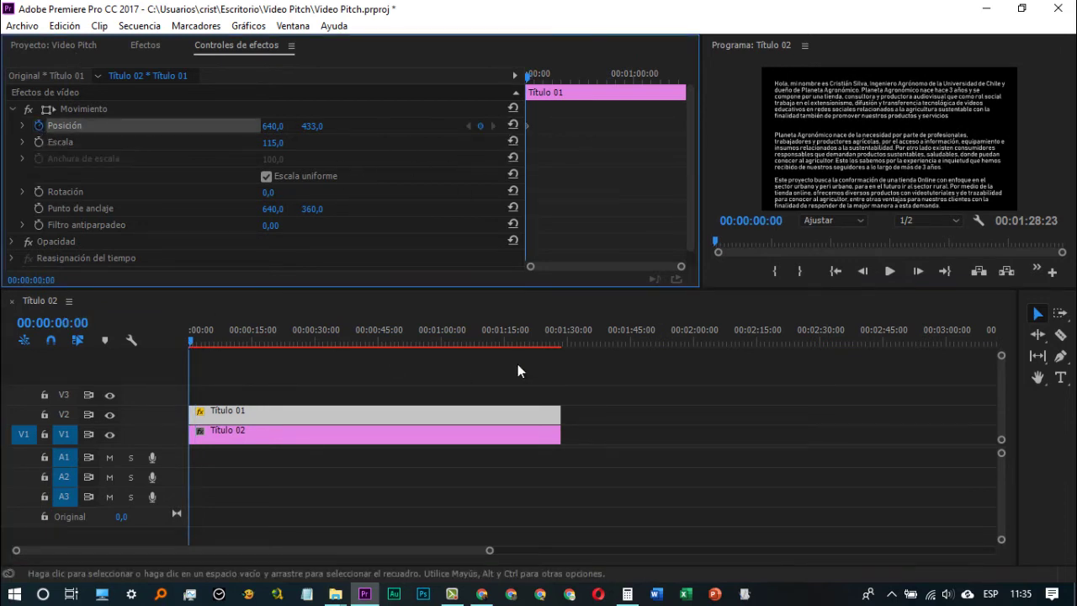
click(553, 346)
drag(555, 349, 559, 344)
drag(312, 126, 150, 179)
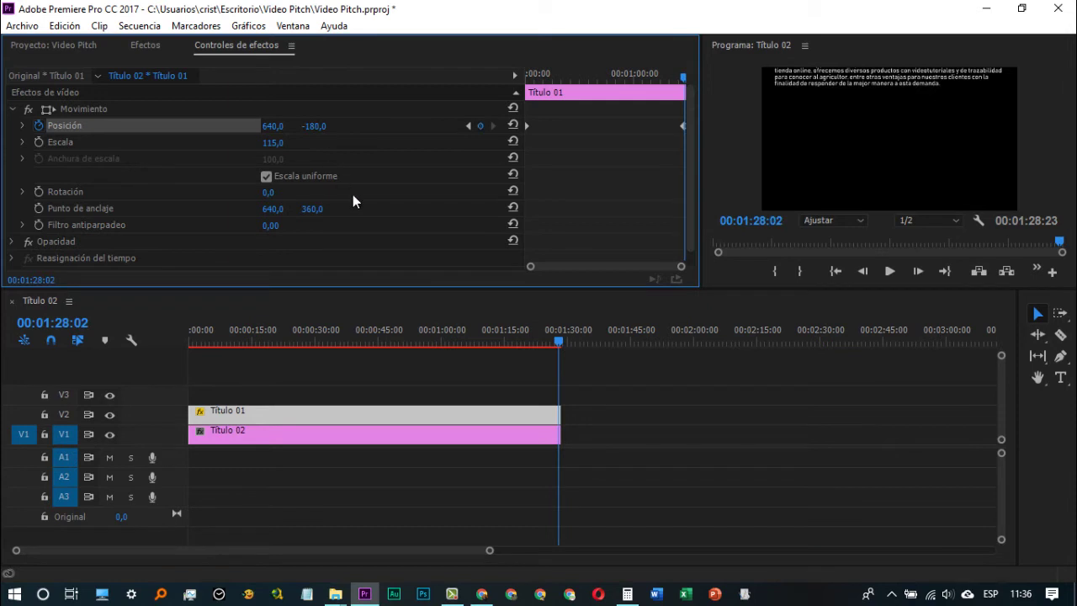
Step: Scrub through the sequence to check the scrolling script and save the project
click(345, 316)
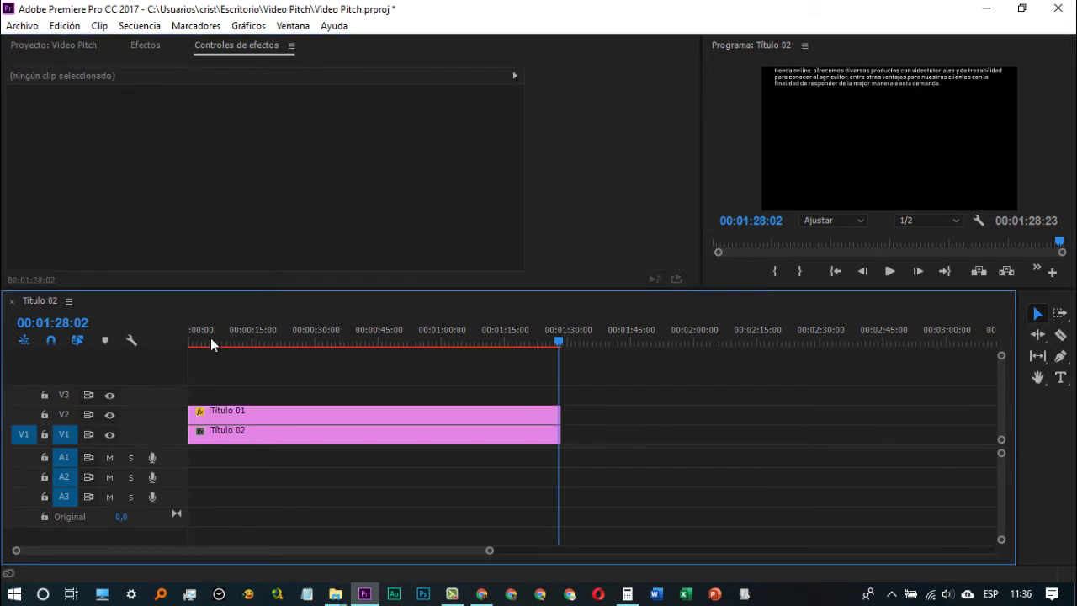
drag(210, 337, 582, 434)
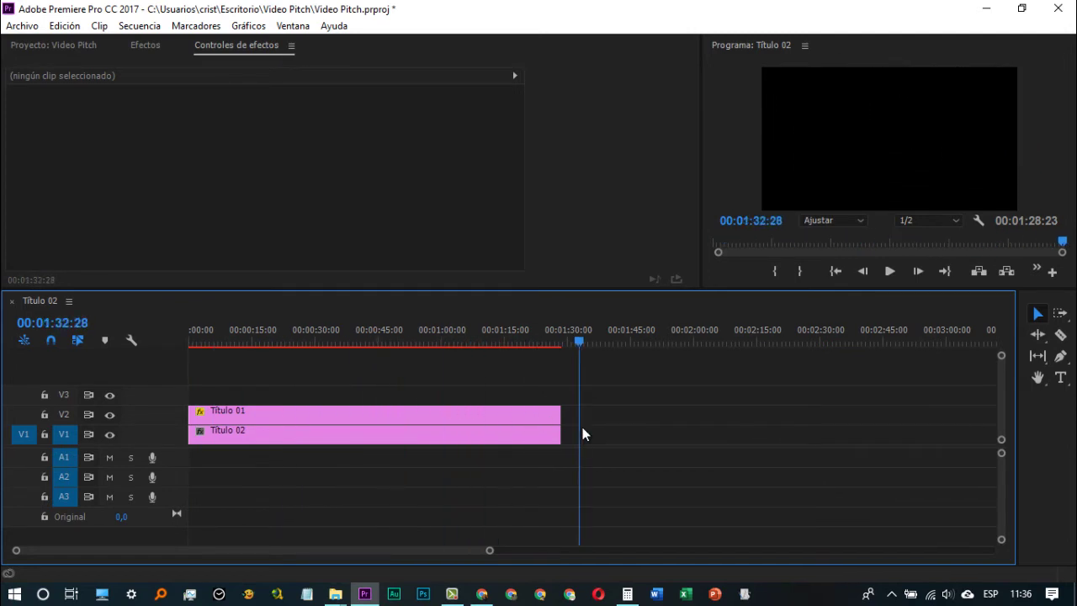
click(22, 26)
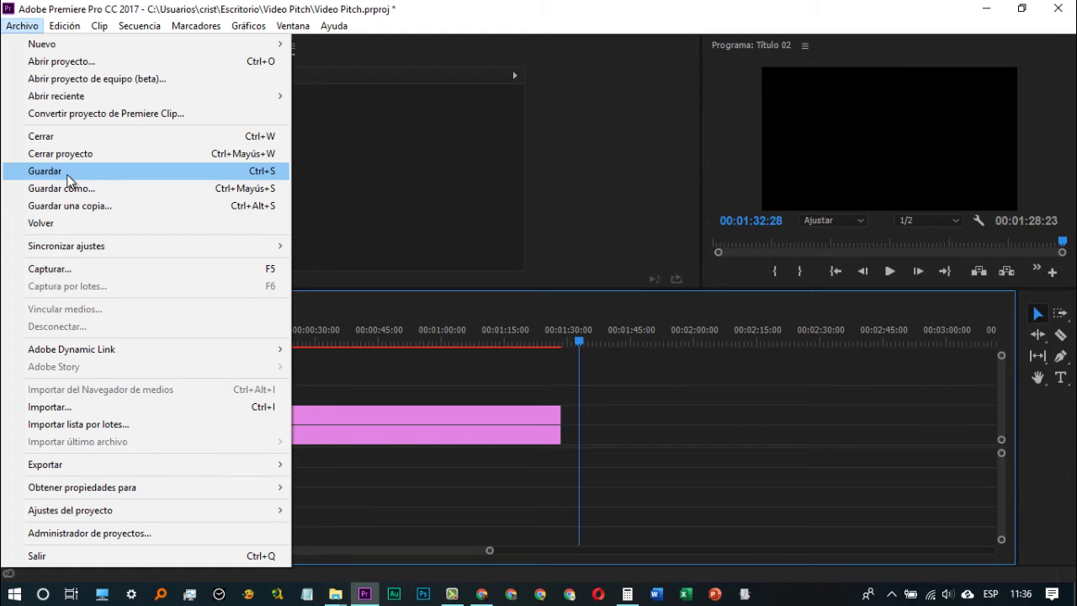
click(69, 177)
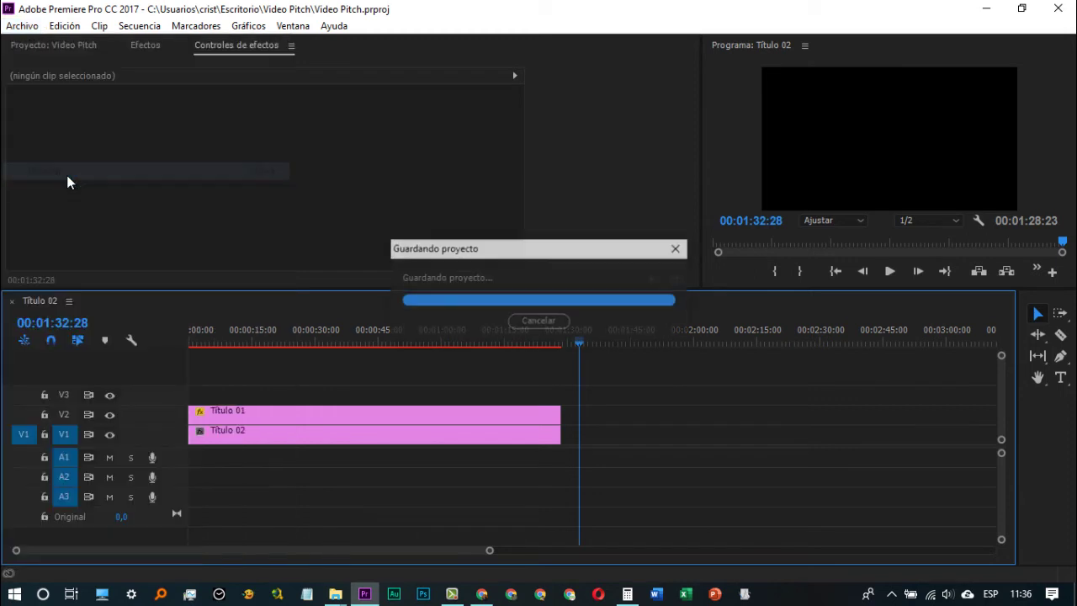
Step: Export the sequence as H.264 media to the D: drive under the name "guion video pitch"
click(21, 26)
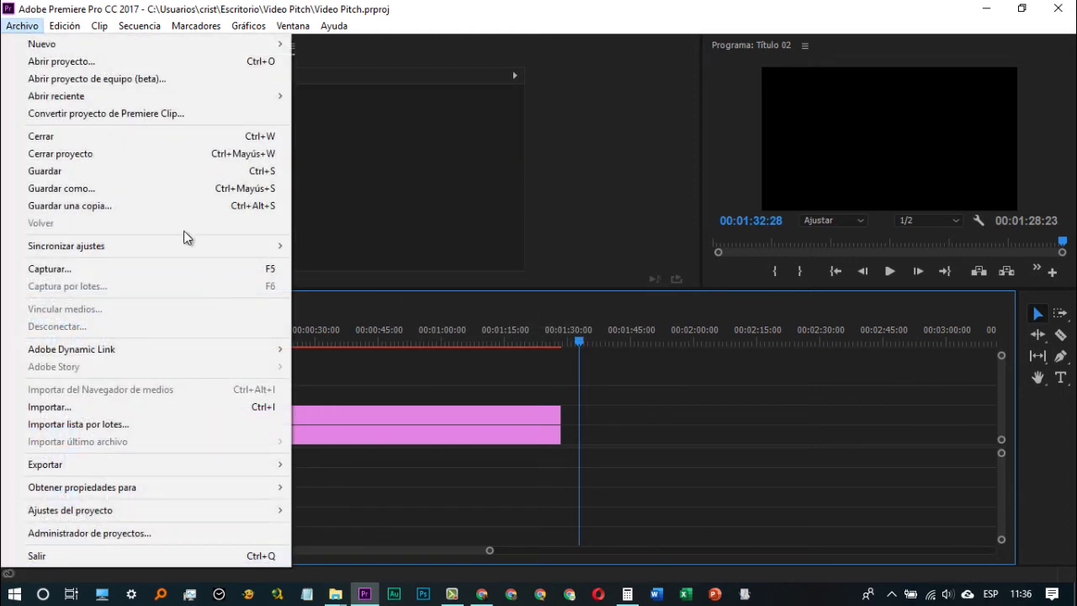
mouse_move(237, 465)
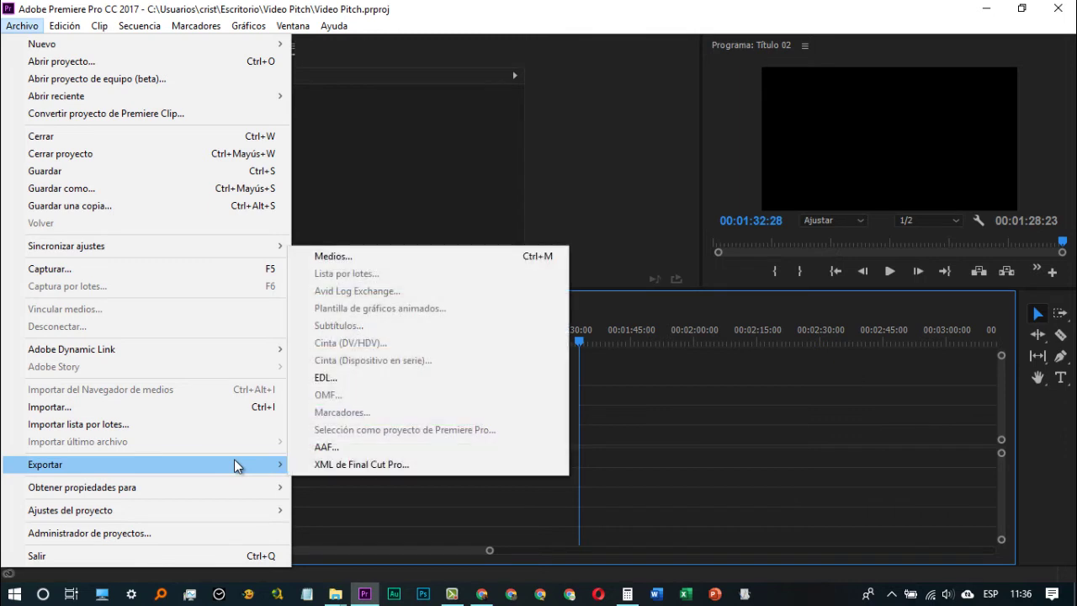
click(432, 259)
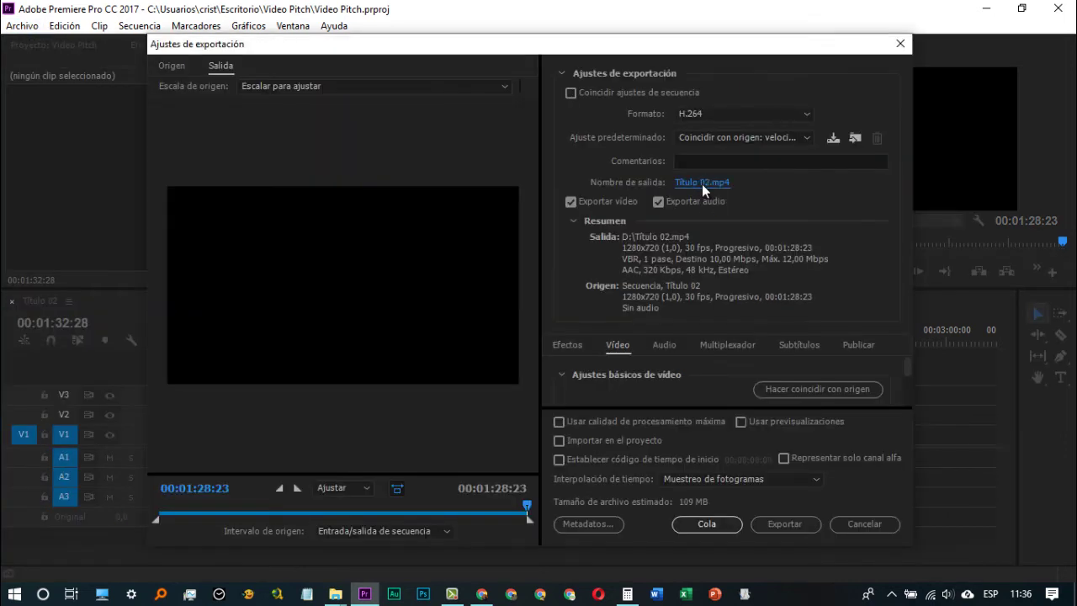
click(701, 183)
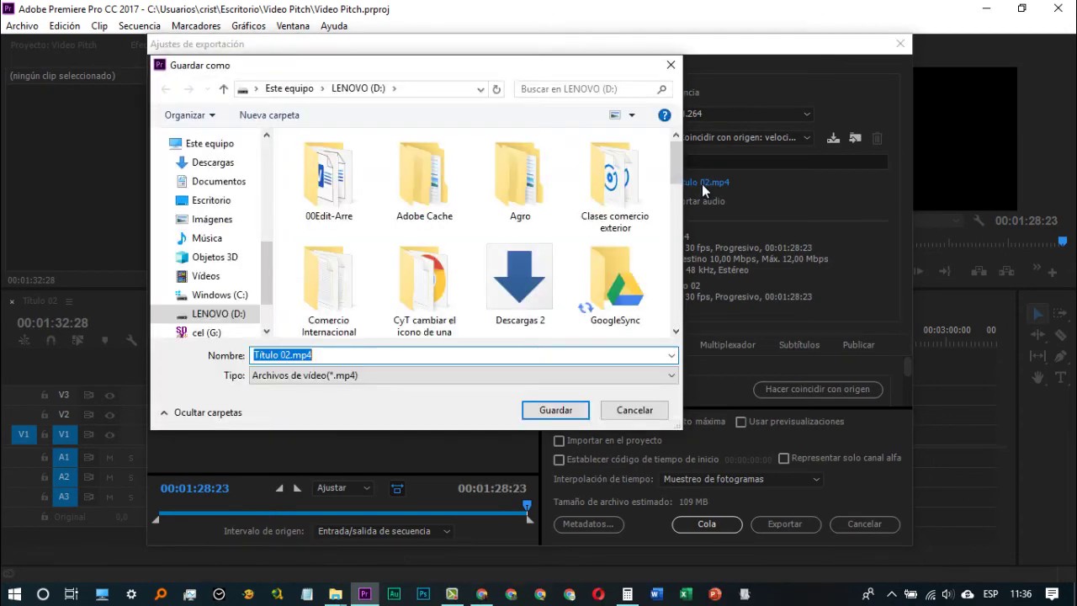
text(guion video pitch)
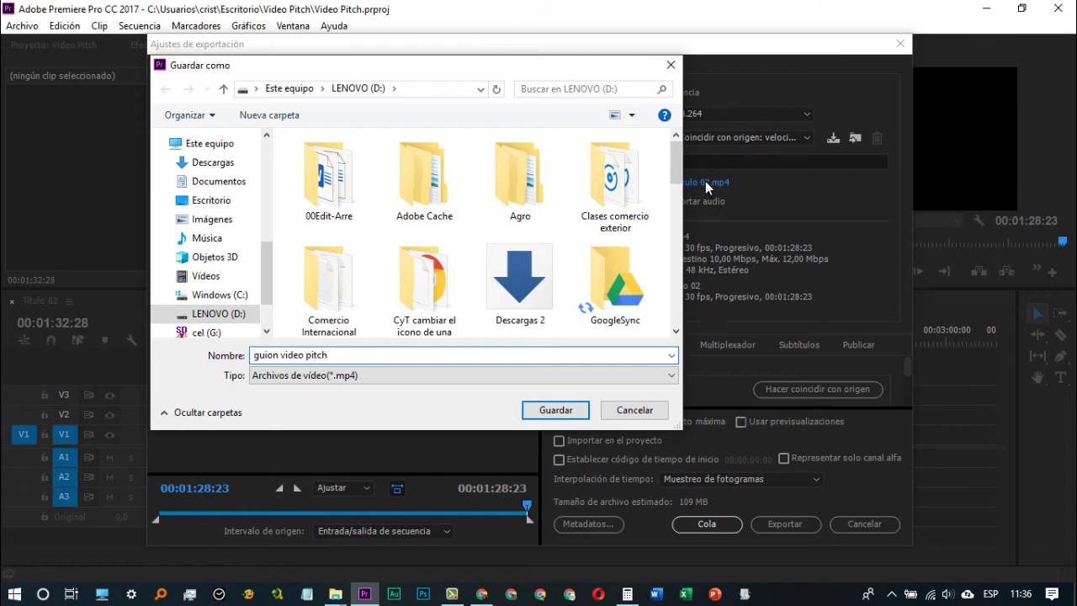
click(569, 408)
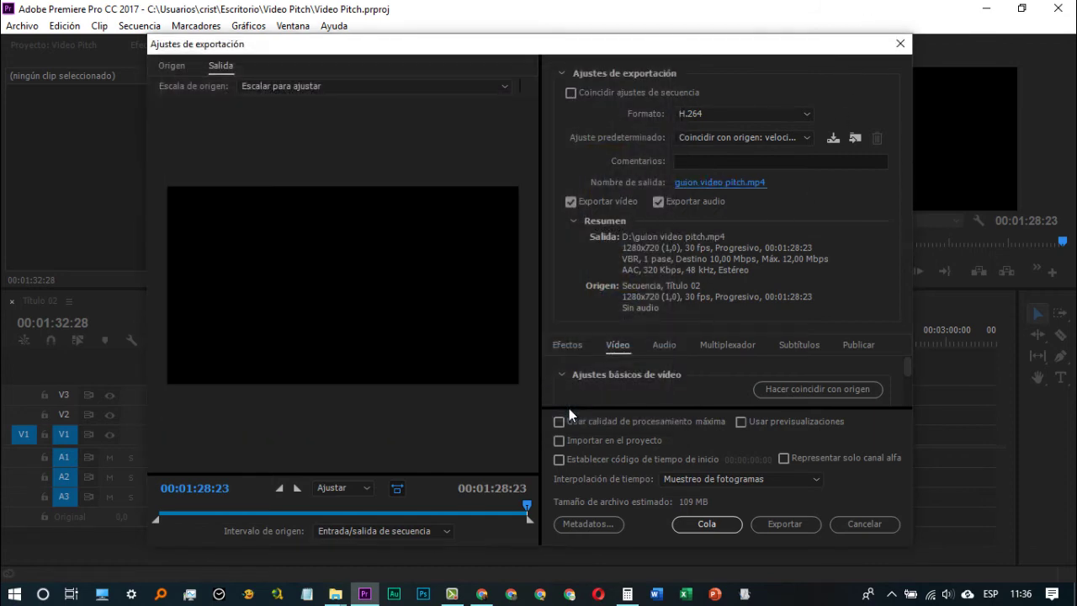
click(774, 530)
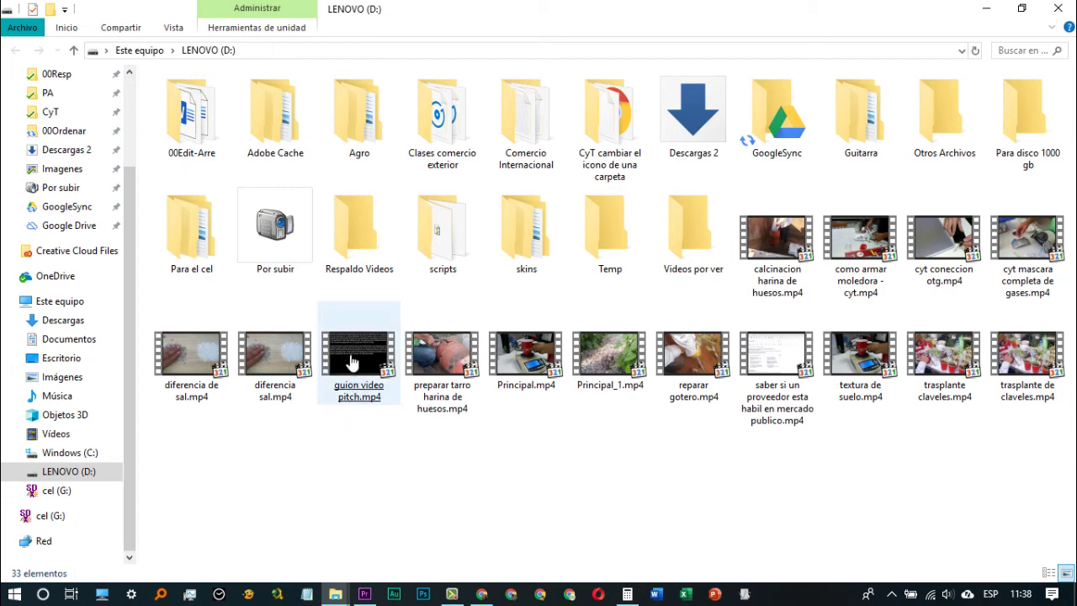
Step: Switch to File Explorer and open the exported guion video pitch.mp4 on the D: drive for playback
double_click(377, 385)
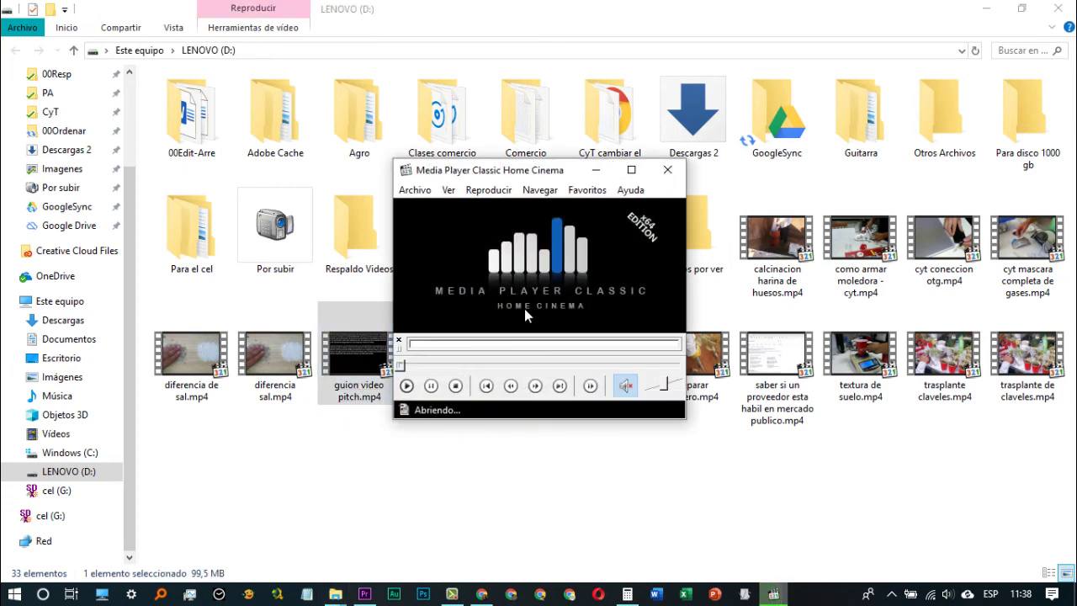